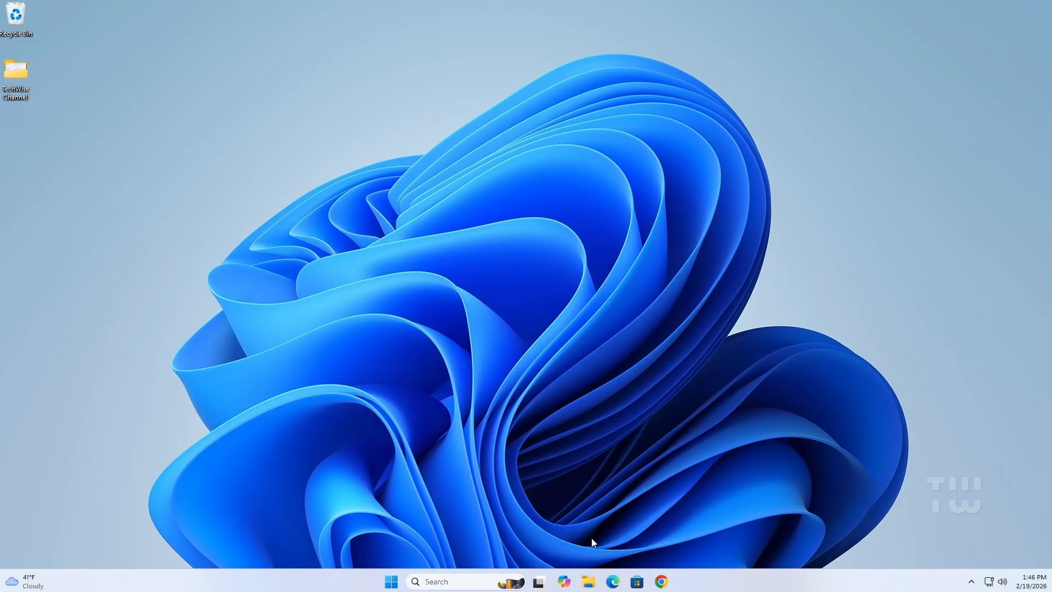
{"action": "left_click", "coordinate": [588, 581]}
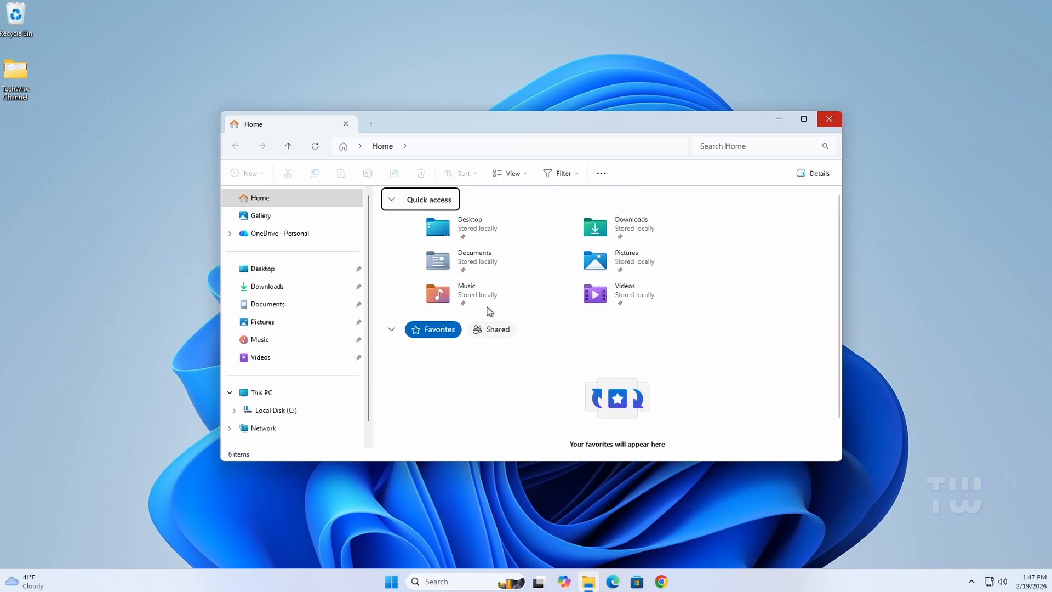
{"action": "left_click", "coordinate": [830, 120]}
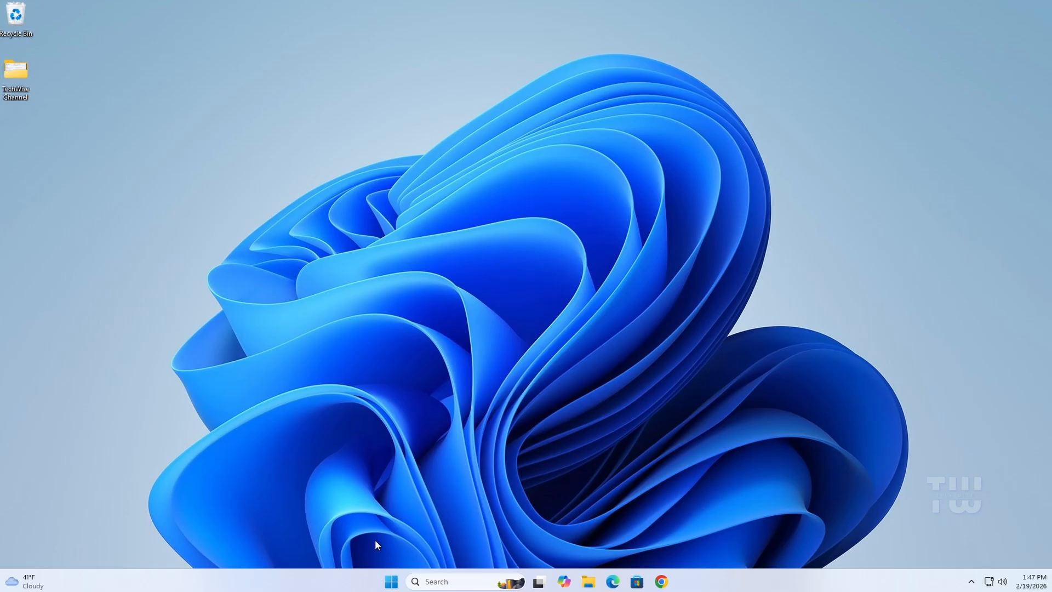
- Check the Recovery page of the Windows system settings for the option to go back to Windows 10, and close the settings
{"action": "left_click", "coordinate": [391, 581]}
{"action": "left_click", "coordinate": [653, 267]}
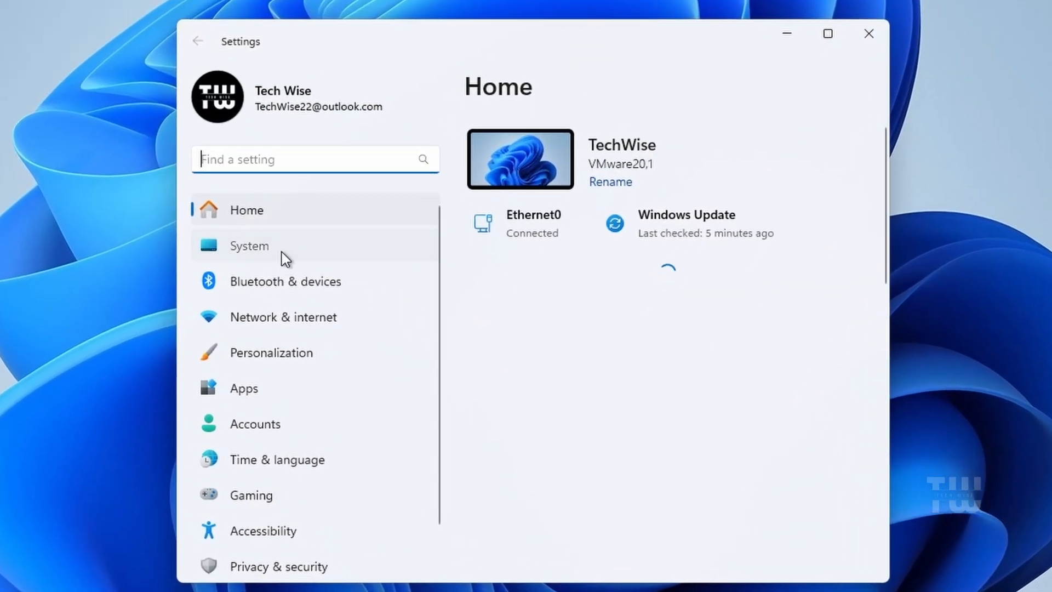
{"action": "left_click", "coordinate": [303, 275]}
{"action": "scroll", "coordinate": [555, 301], "scroll_direction": "down", "scroll_amount": 1}
{"action": "scroll", "coordinate": [551, 278], "scroll_direction": "down", "scroll_amount": 10}
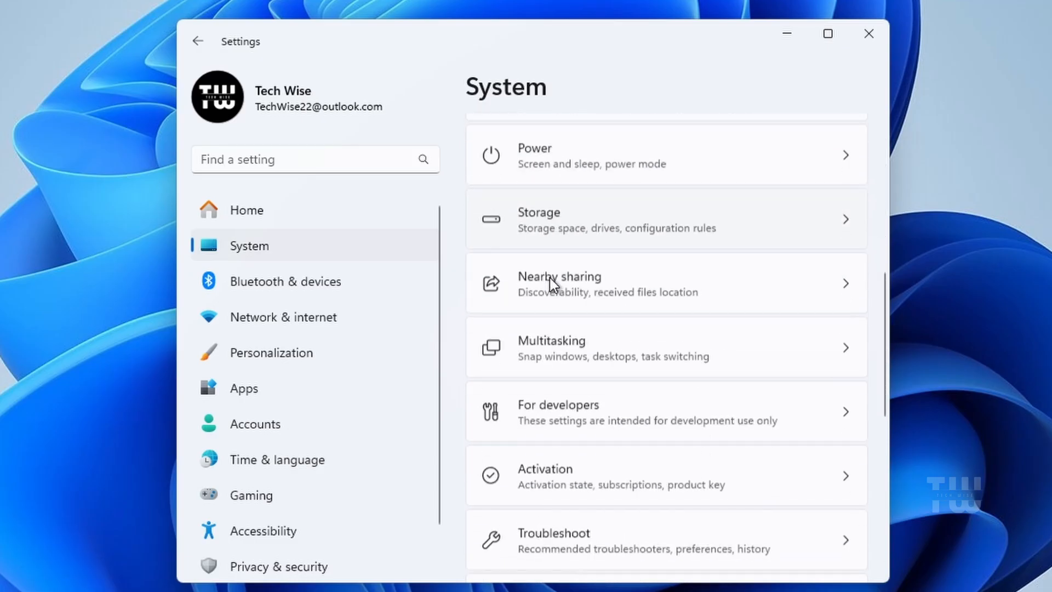
{"action": "left_click", "coordinate": [624, 285]}
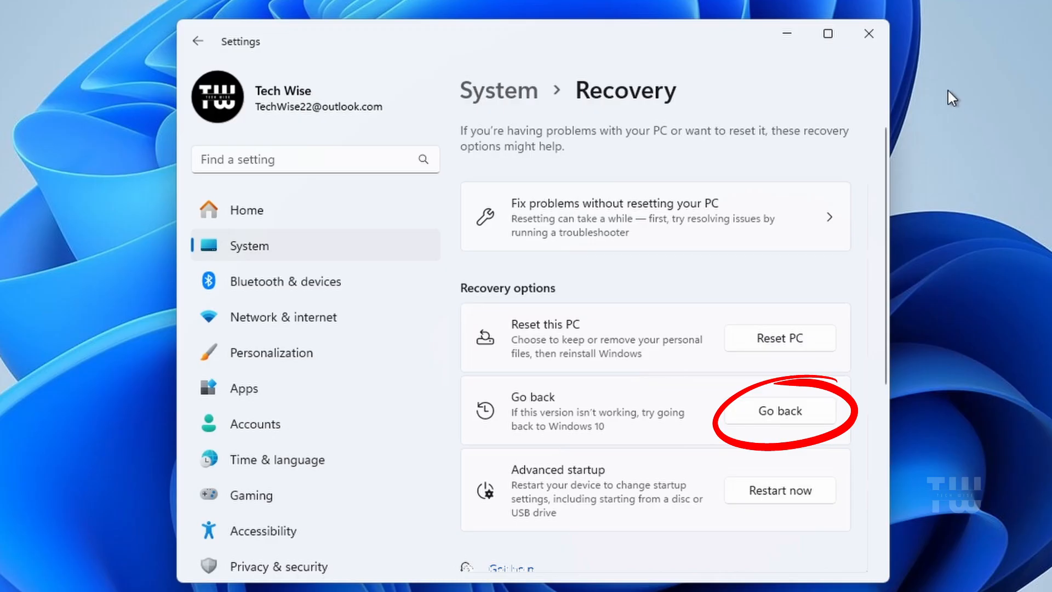
{"action": "left_click", "coordinate": [874, 33]}
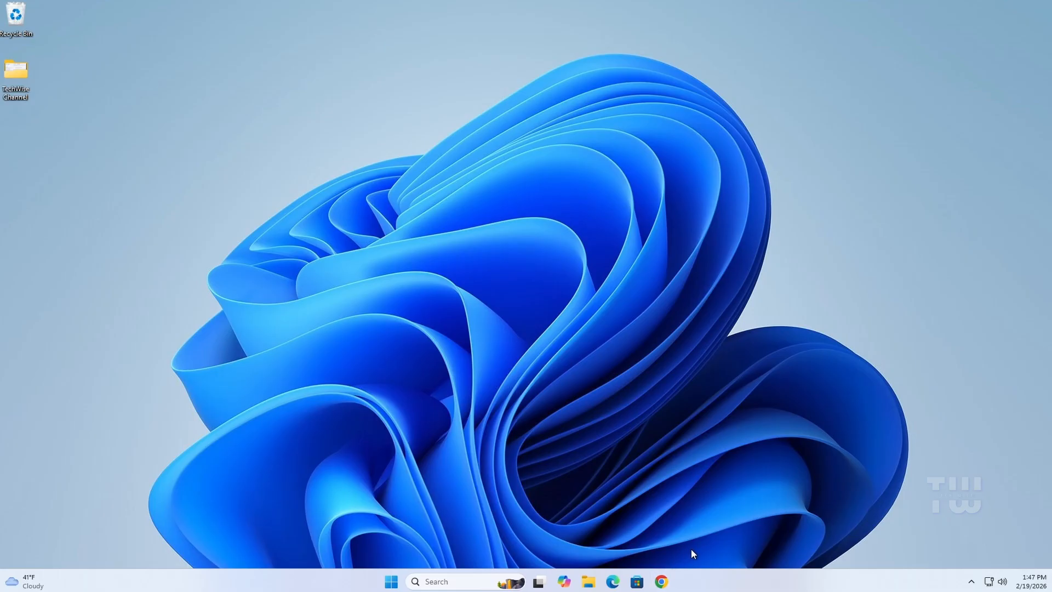
- In Chrome, search Google for "windows 10 iso download" and open Microsoft's Windows 10 disc image download page
{"action": "left_click", "coordinate": [667, 573]}
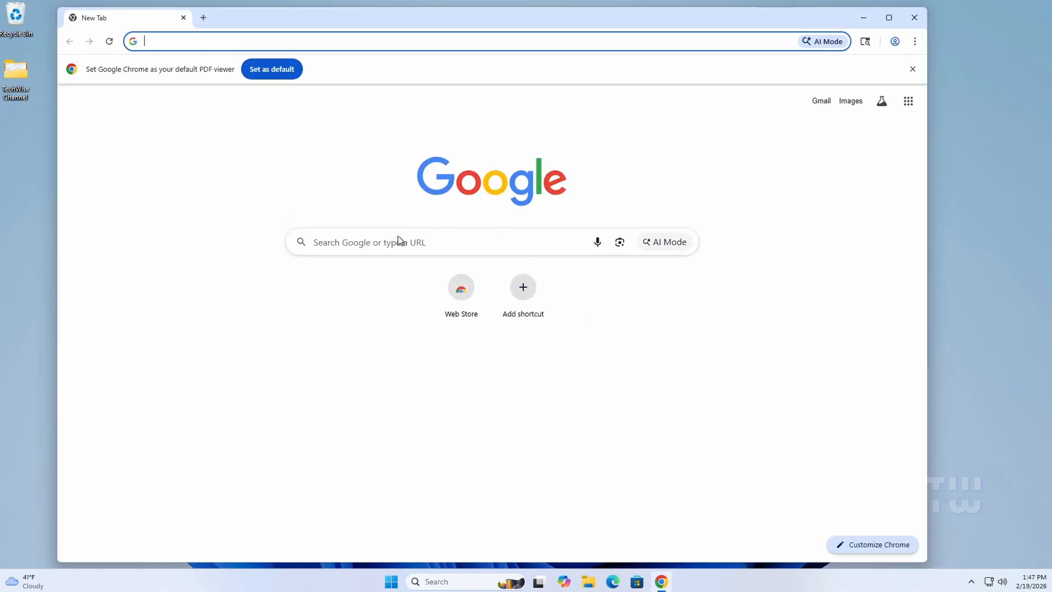
{"action": "left_click", "coordinate": [404, 240]}
{"action": "type", "text": "windows 10"}
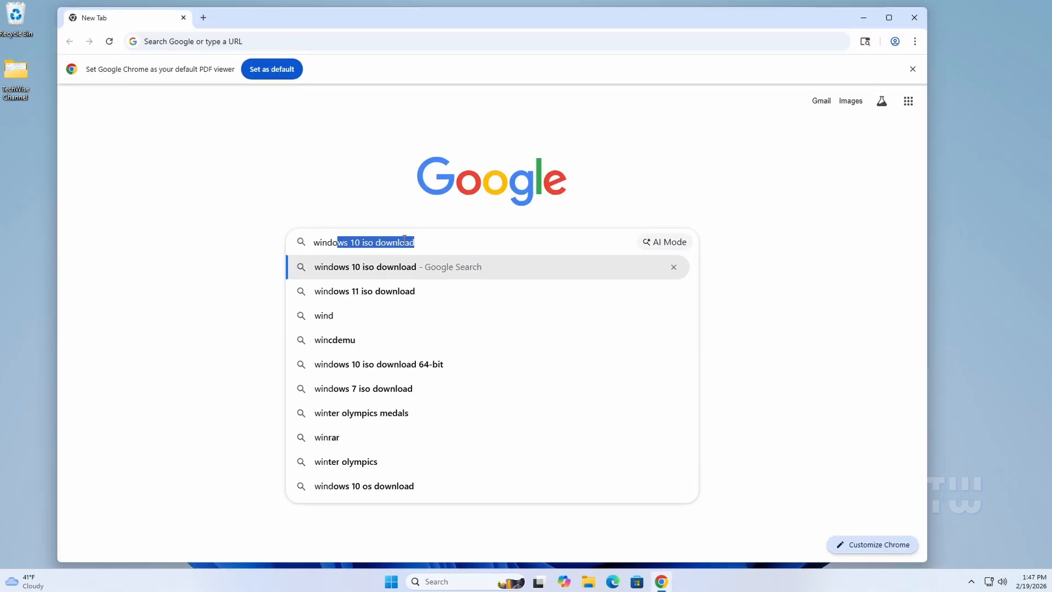
{"action": "type", "text": " iso"}
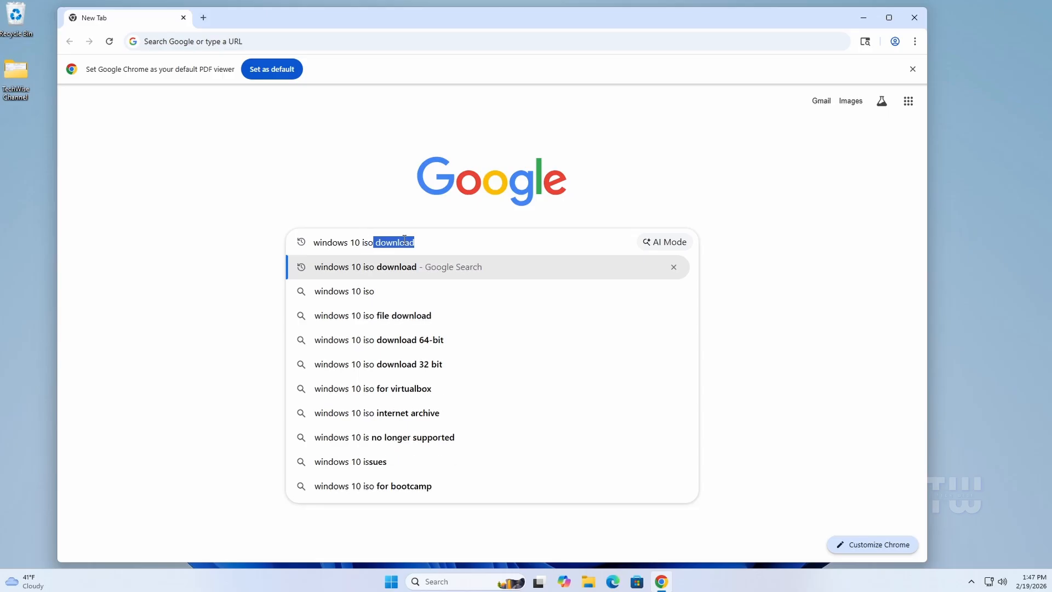
{"action": "key", "text": "Return"}
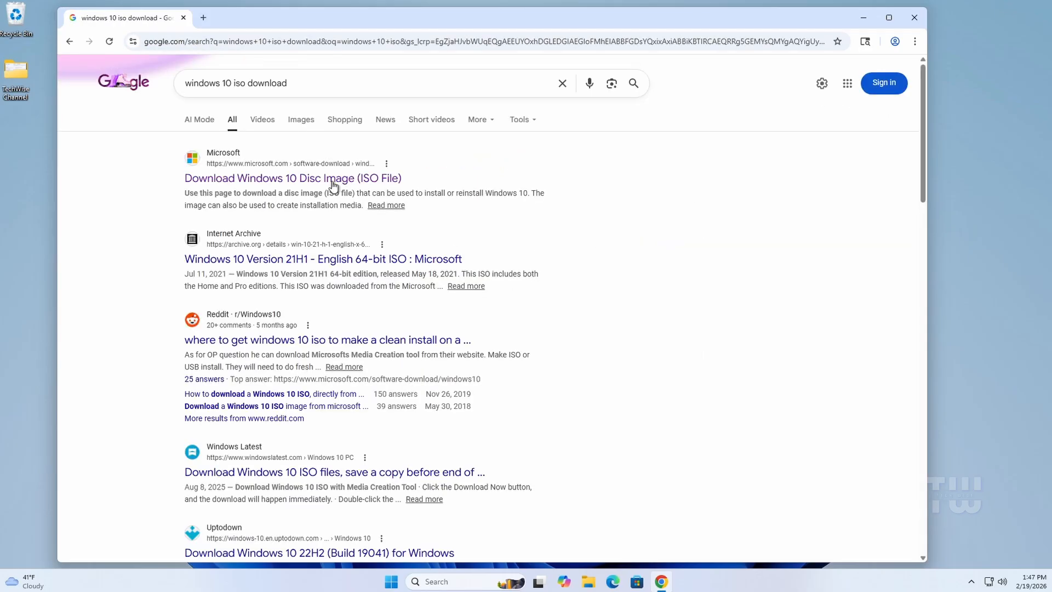
{"action": "left_click", "coordinate": [334, 181]}
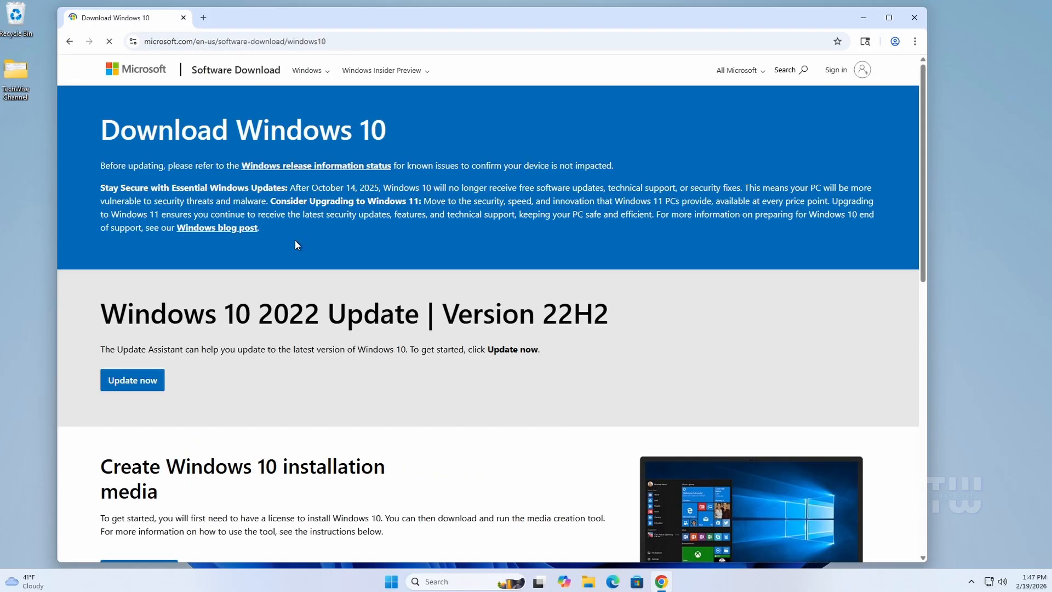
- Open the developer tools on the Windows 10 download page and show the Network conditions tool
{"action": "scroll", "coordinate": [331, 289], "scroll_direction": "down", "scroll_amount": 7}
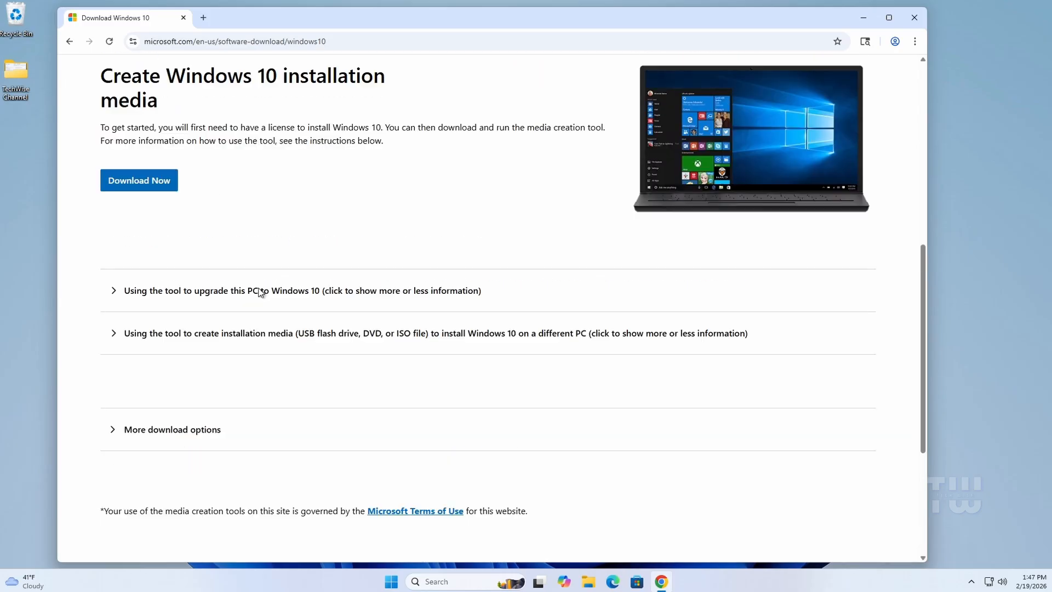
{"action": "scroll", "coordinate": [260, 292], "scroll_direction": "up", "scroll_amount": 4}
{"action": "scroll", "coordinate": [340, 256], "scroll_direction": "up", "scroll_amount": 2}
{"action": "key", "text": "F12"}
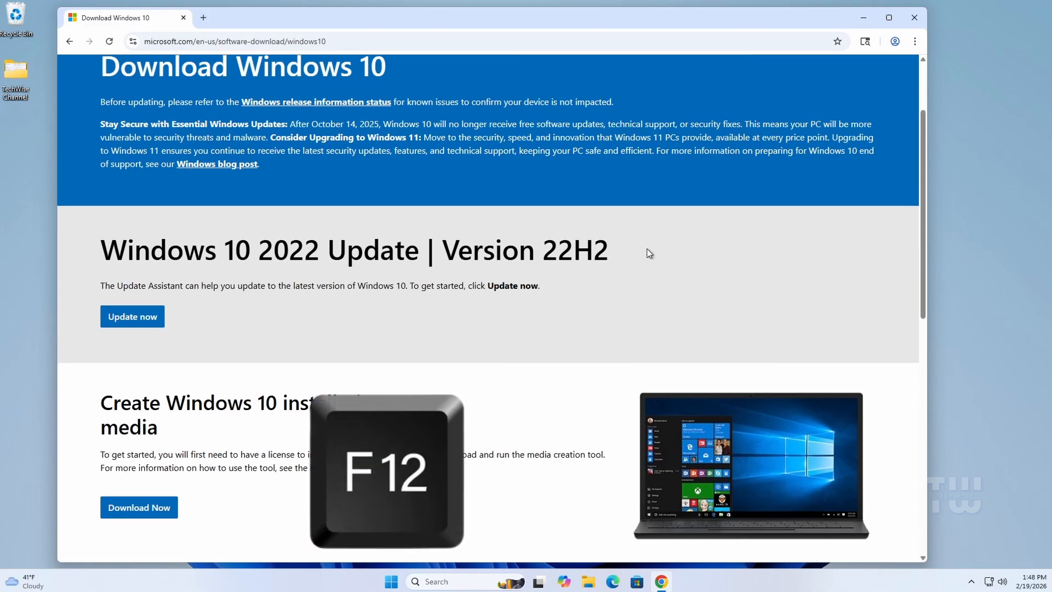
{"action": "key", "text": "F12"}
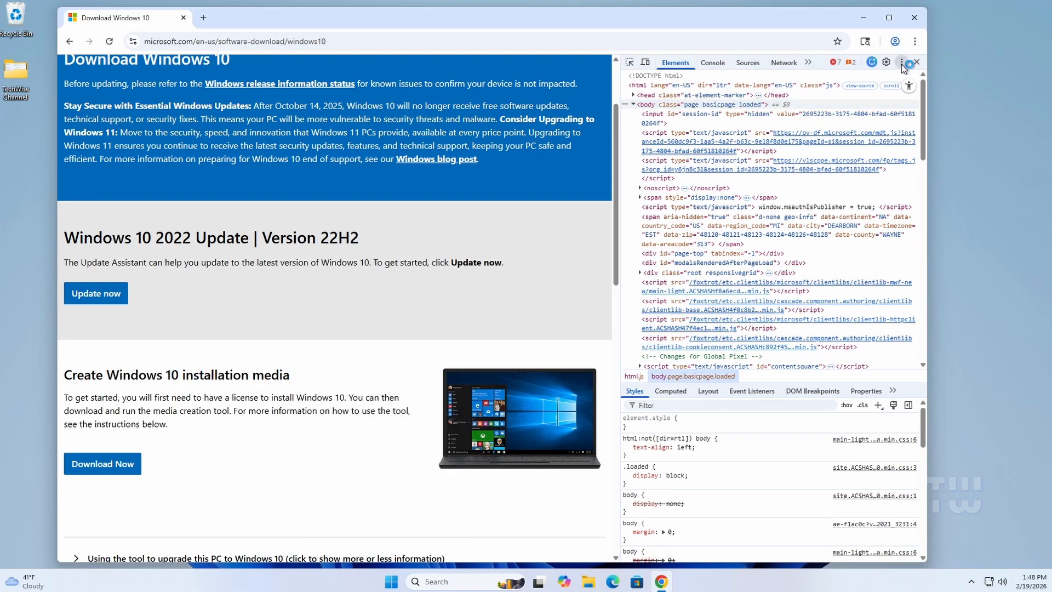
{"action": "left_click", "coordinate": [901, 64]}
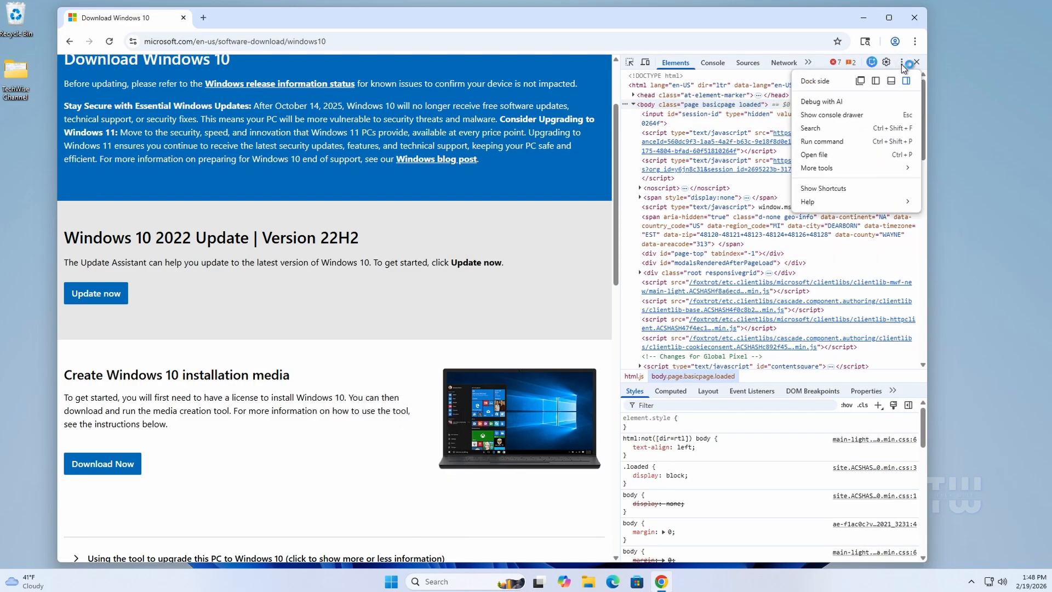
{"action": "left_click", "coordinate": [859, 170]}
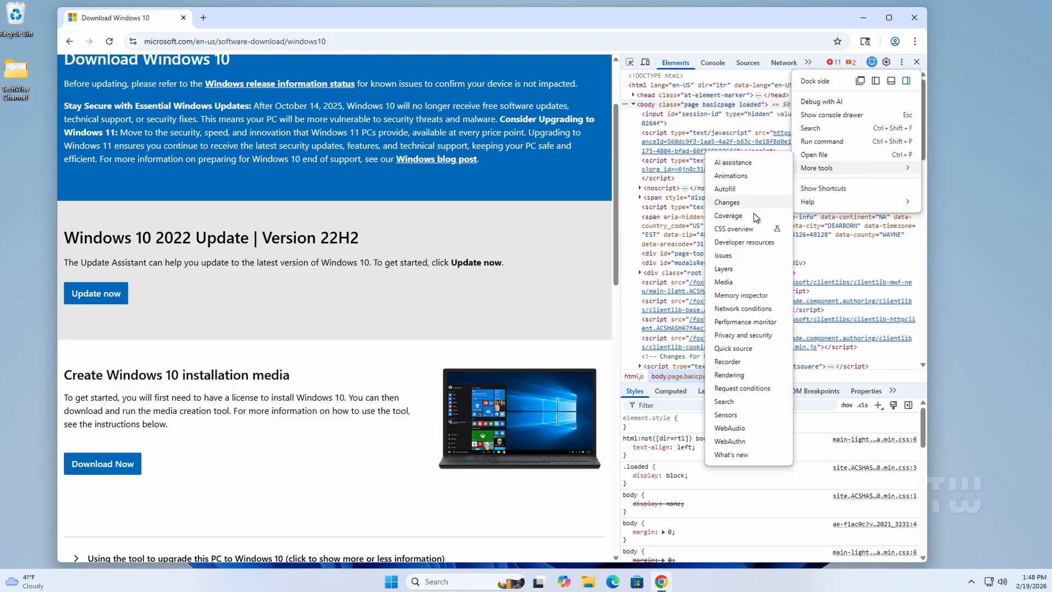
{"action": "left_click", "coordinate": [758, 310]}
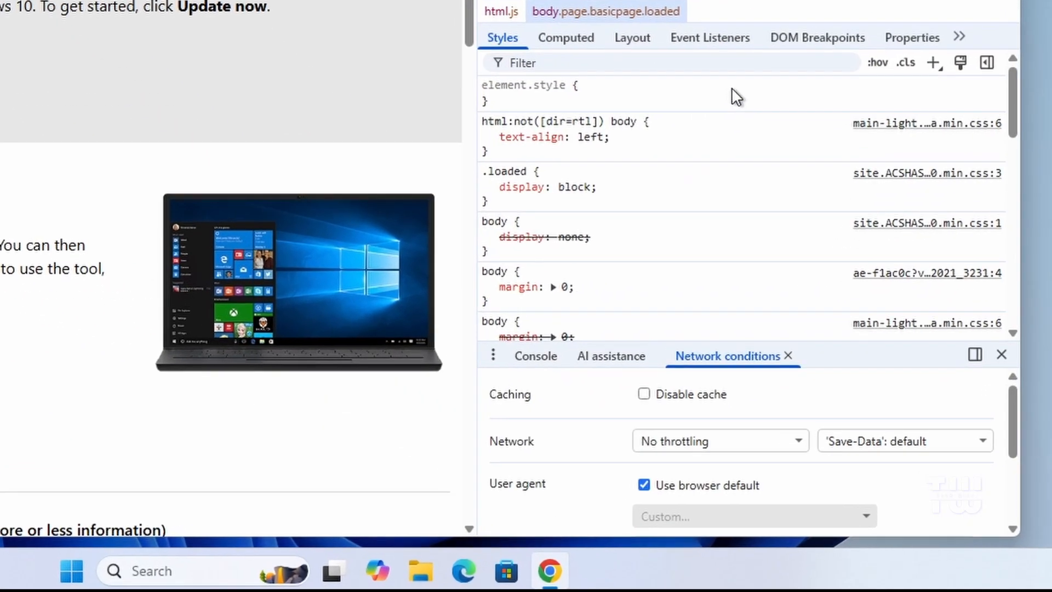
- Replace the browser default user agent with "Chrome — Chrome OS" and reload the download page
{"action": "scroll", "coordinate": [706, 137], "scroll_direction": "down", "scroll_amount": 5}
{"action": "scroll", "coordinate": [707, 137], "scroll_direction": "up", "scroll_amount": 3}
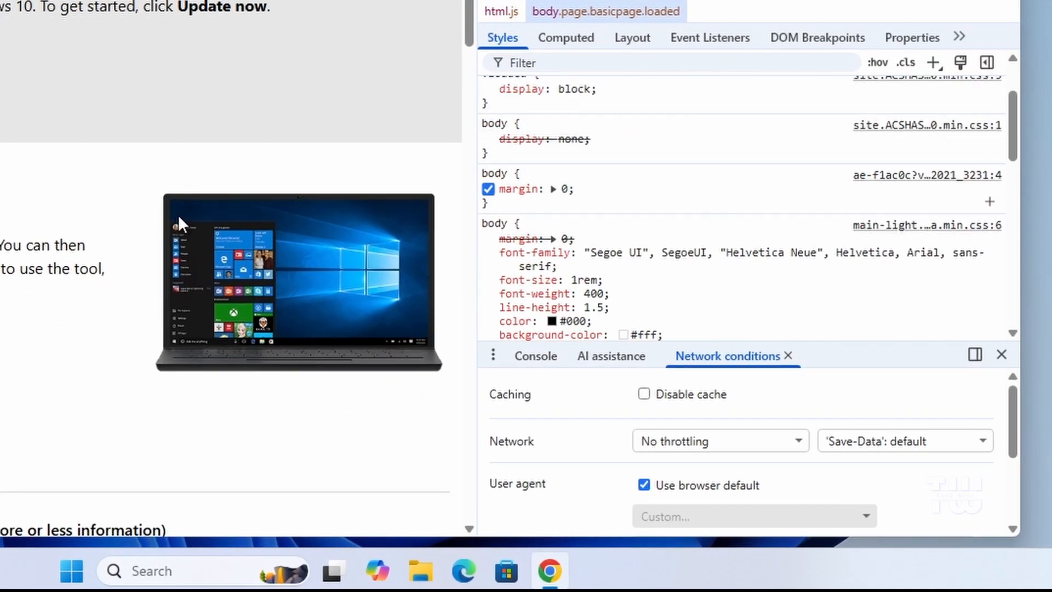
{"action": "left_click", "coordinate": [734, 484]}
{"action": "scroll", "coordinate": [737, 479], "scroll_direction": "down", "scroll_amount": 2}
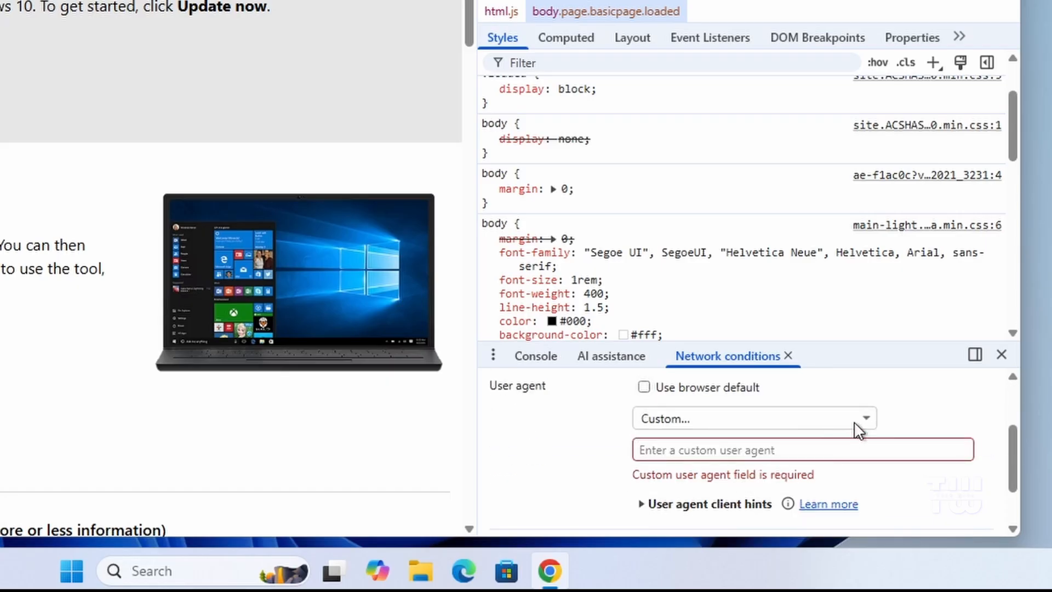
{"action": "left_click", "coordinate": [858, 430]}
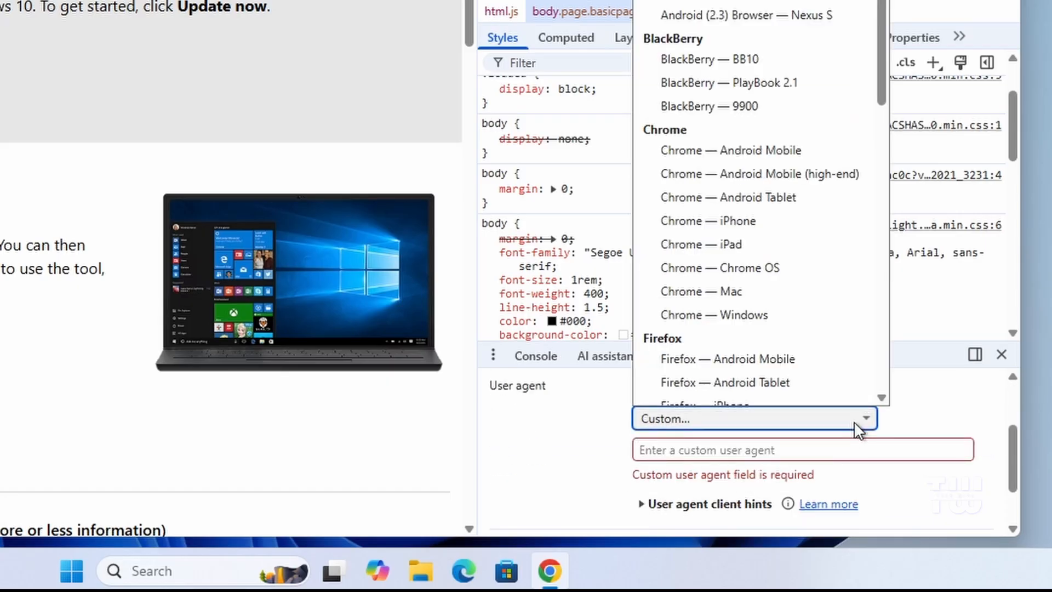
{"action": "left_click", "coordinate": [767, 255]}
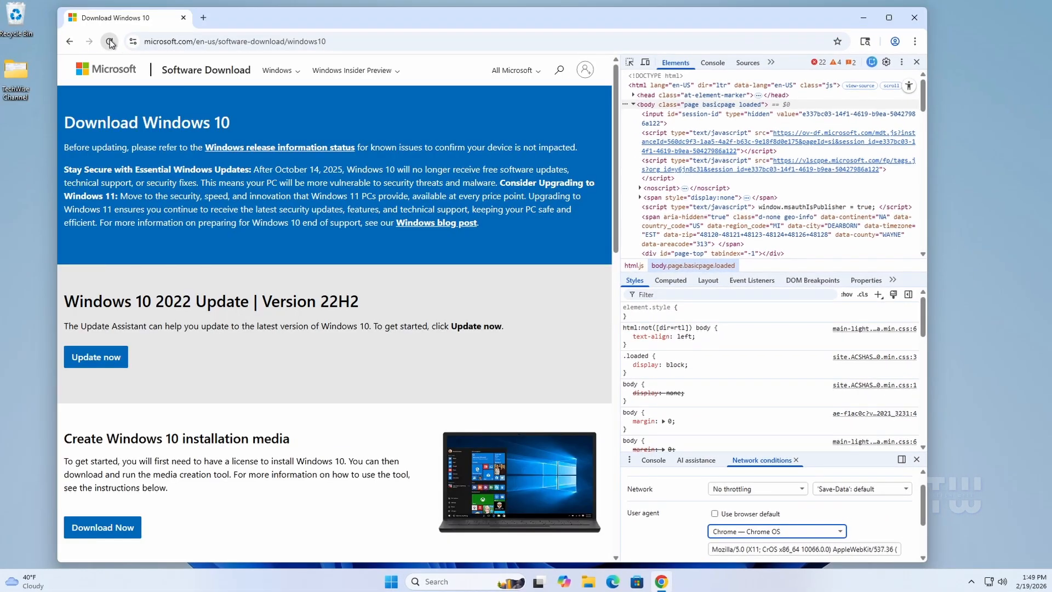
{"action": "left_click", "coordinate": [110, 41]}
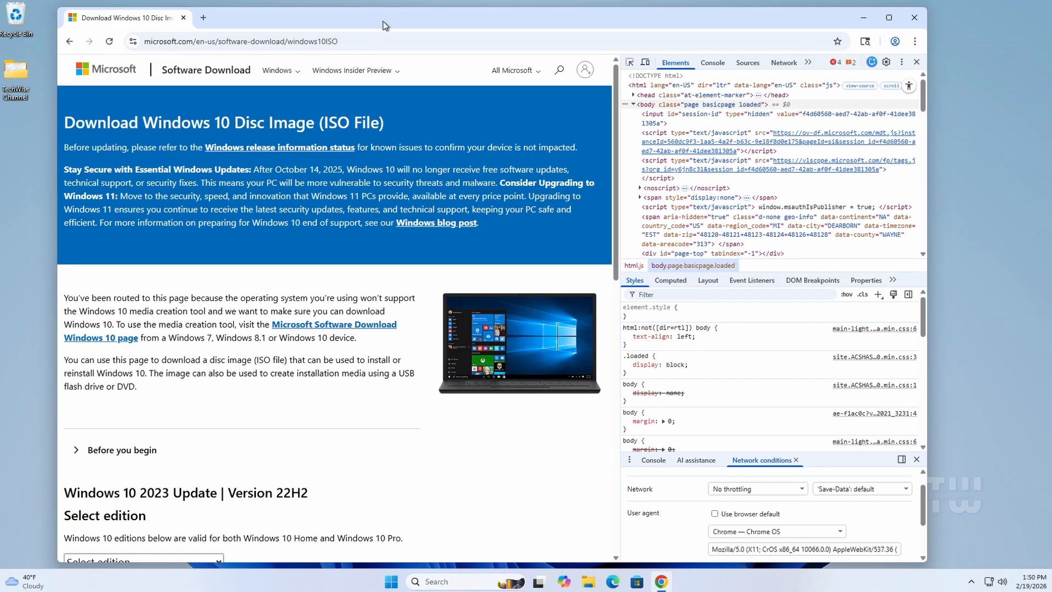
- Select Windows 10 (multi-edition ISO) as the edition to download and confirm it
{"action": "scroll", "coordinate": [353, 308], "scroll_direction": "down", "scroll_amount": 3}
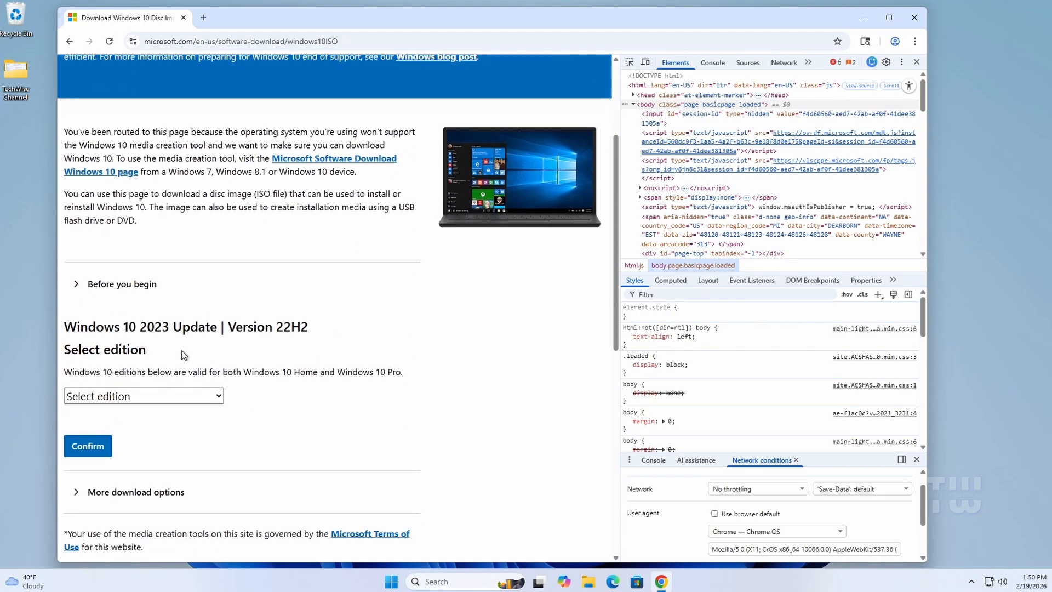
{"action": "left_click", "coordinate": [177, 392]}
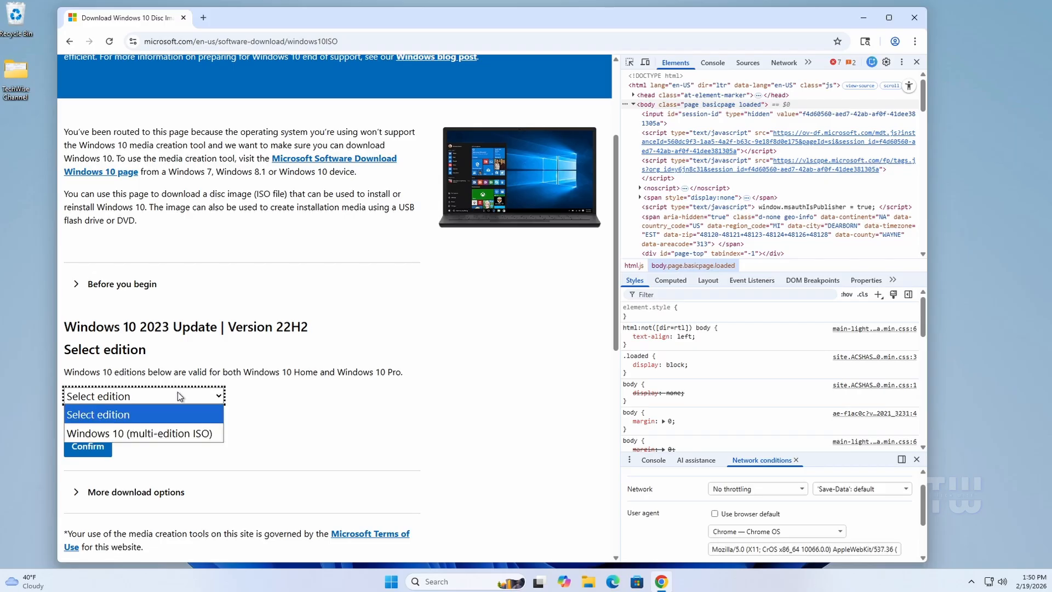
{"action": "left_click", "coordinate": [172, 436]}
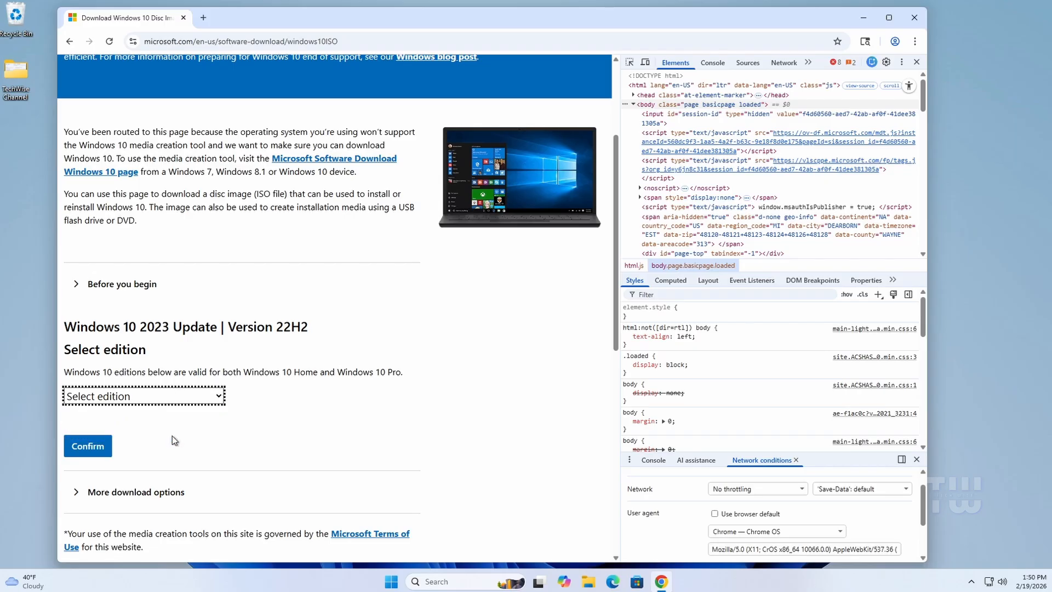
{"action": "left_click", "coordinate": [101, 451]}
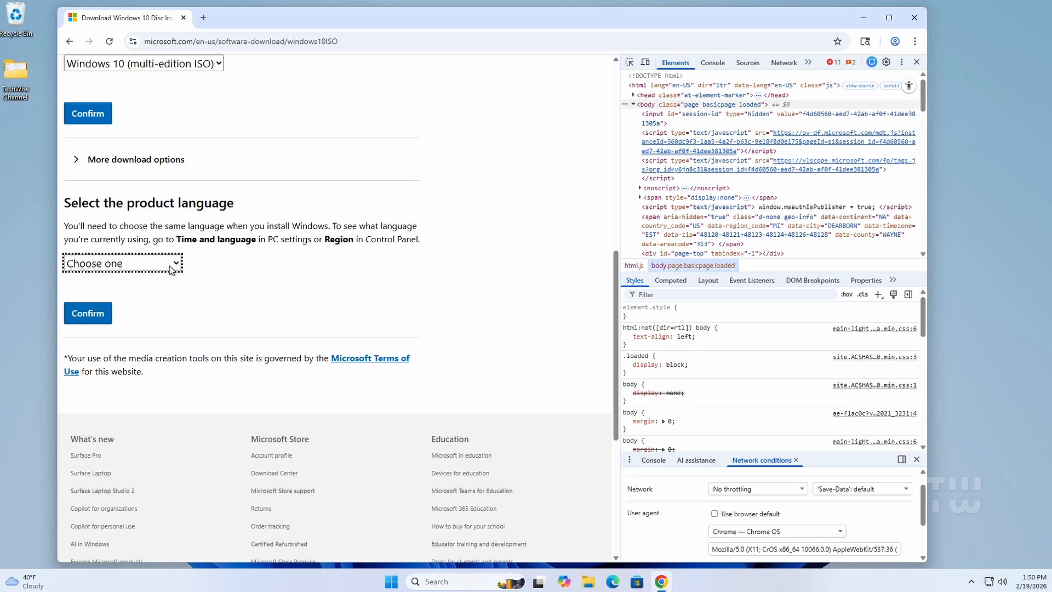
- Confirm English (United States) as the product language and start the 64-bit Windows 10 download
{"action": "left_click", "coordinate": [170, 266]}
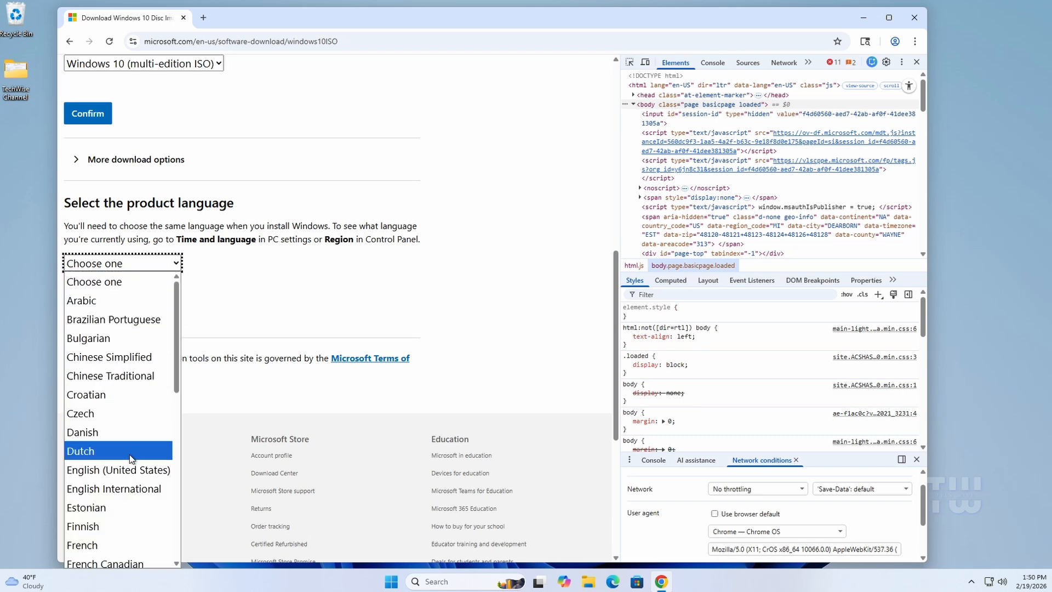
{"action": "left_click", "coordinate": [122, 469]}
{"action": "left_click", "coordinate": [101, 326]}
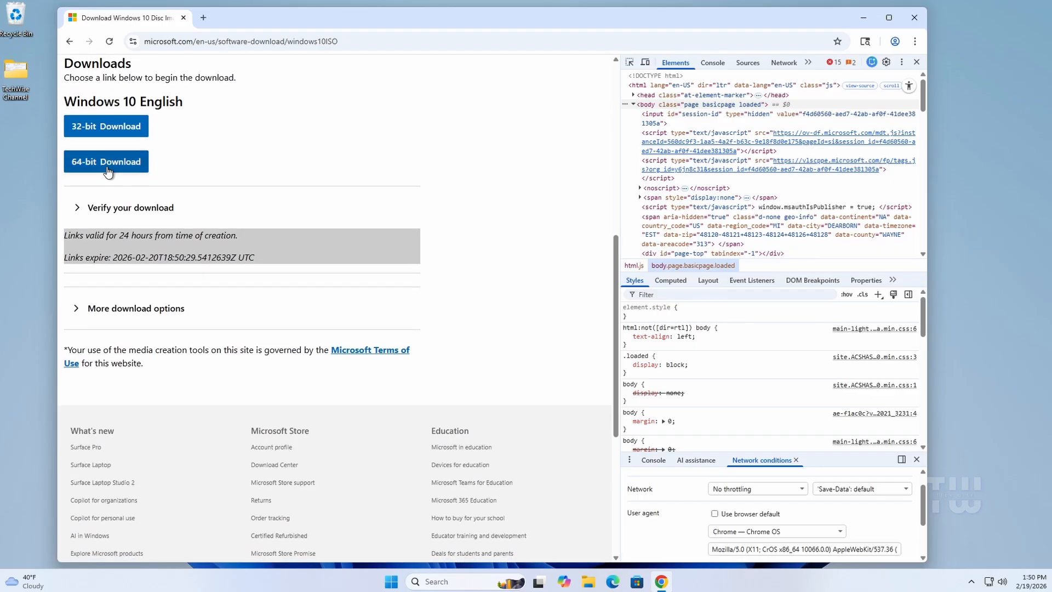
{"action": "left_click", "coordinate": [105, 165]}
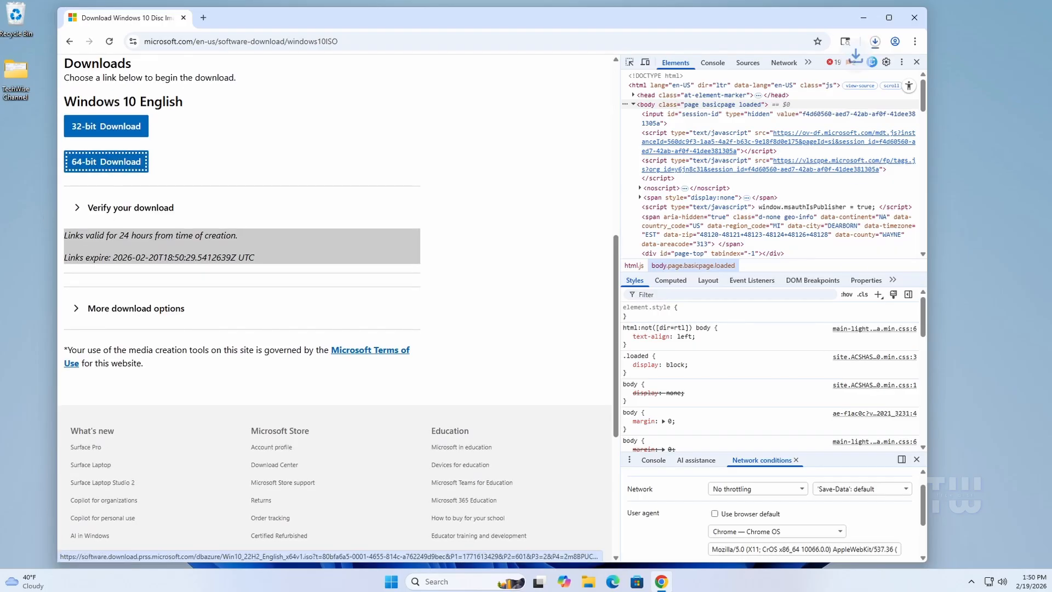
- Close the developer tools and show the downloaded Win10_22H2_English_x64v1.iso in its folder, with the browser minimized
{"action": "left_click", "coordinate": [917, 62]}
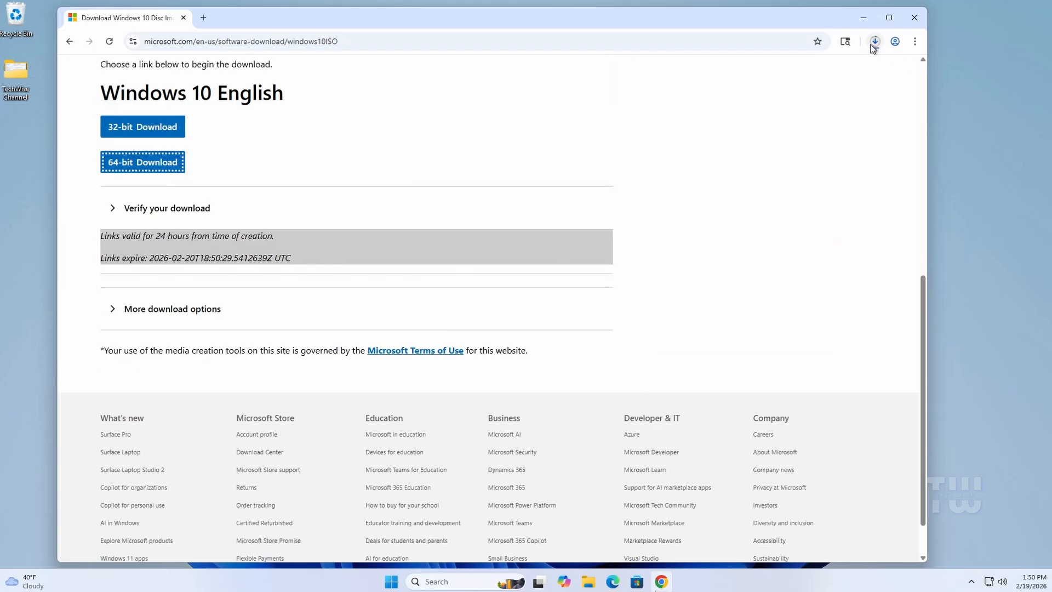
{"action": "left_click", "coordinate": [875, 43]}
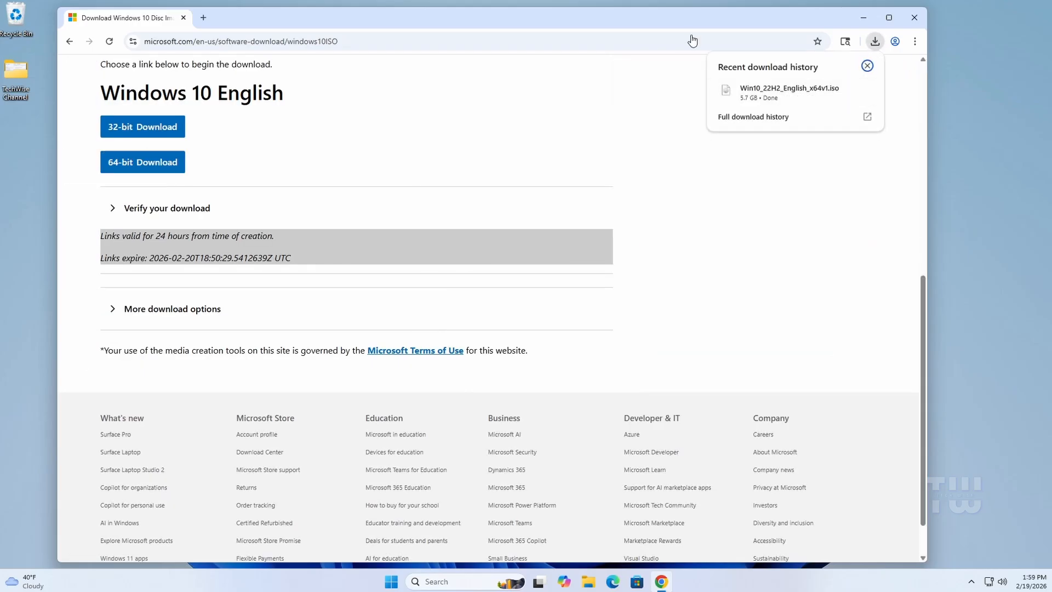
{"action": "left_click", "coordinate": [842, 90]}
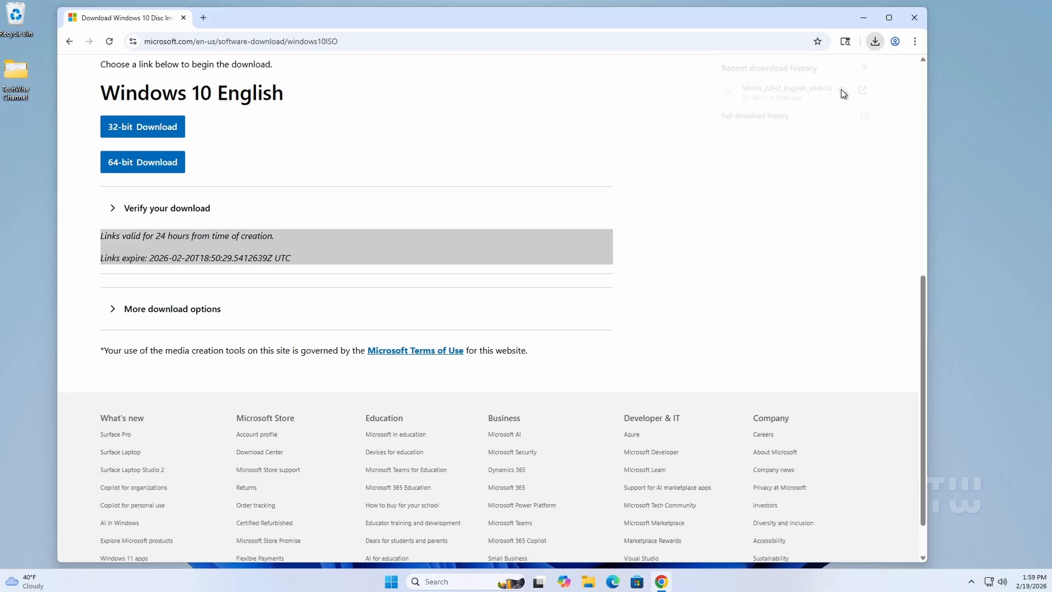
{"action": "left_click", "coordinate": [863, 18]}
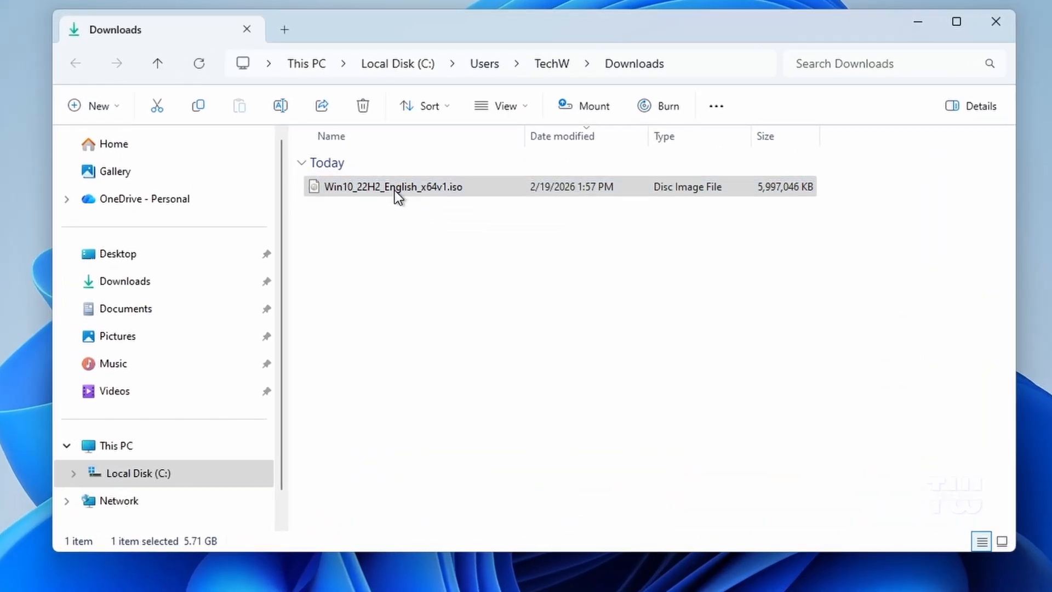
- Mount the downloaded Win10_22H2_English_x64v1.iso and allow the file to open
{"action": "right_click", "coordinate": [395, 189]}
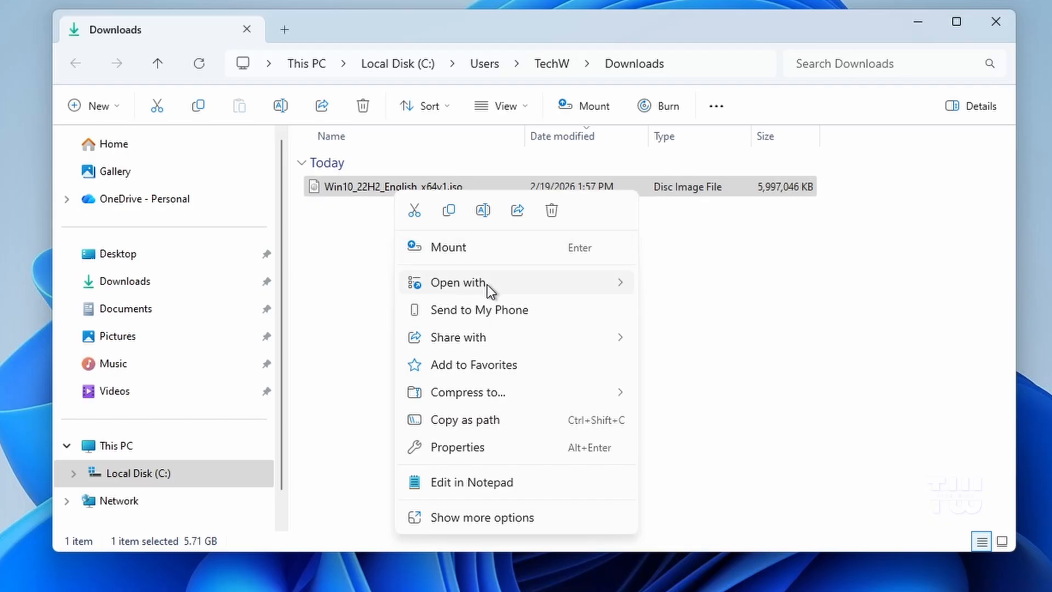
{"action": "mouse_move", "coordinate": [488, 285]}
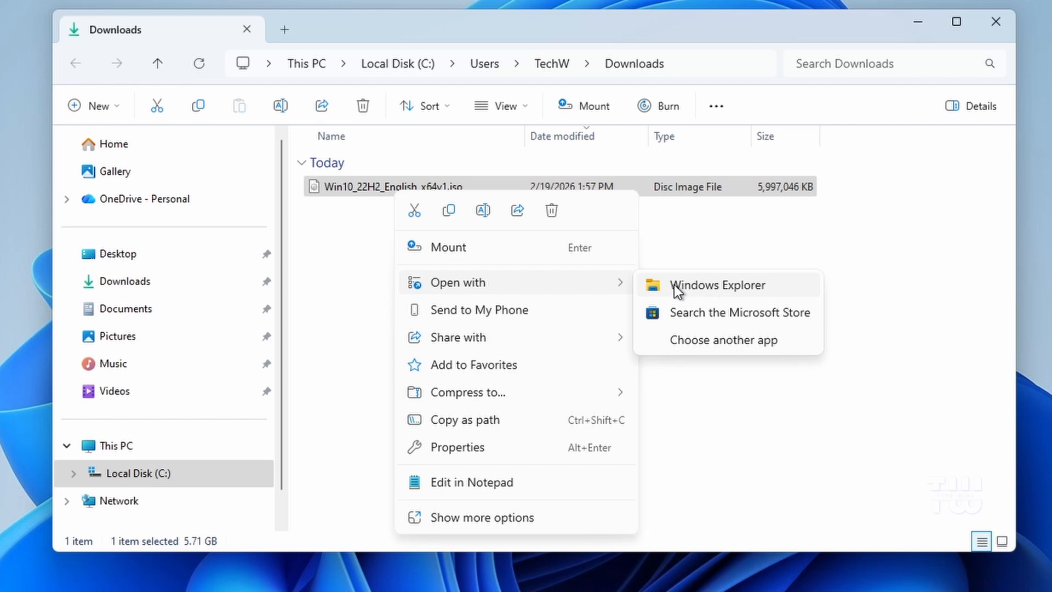
{"action": "left_click", "coordinate": [488, 251]}
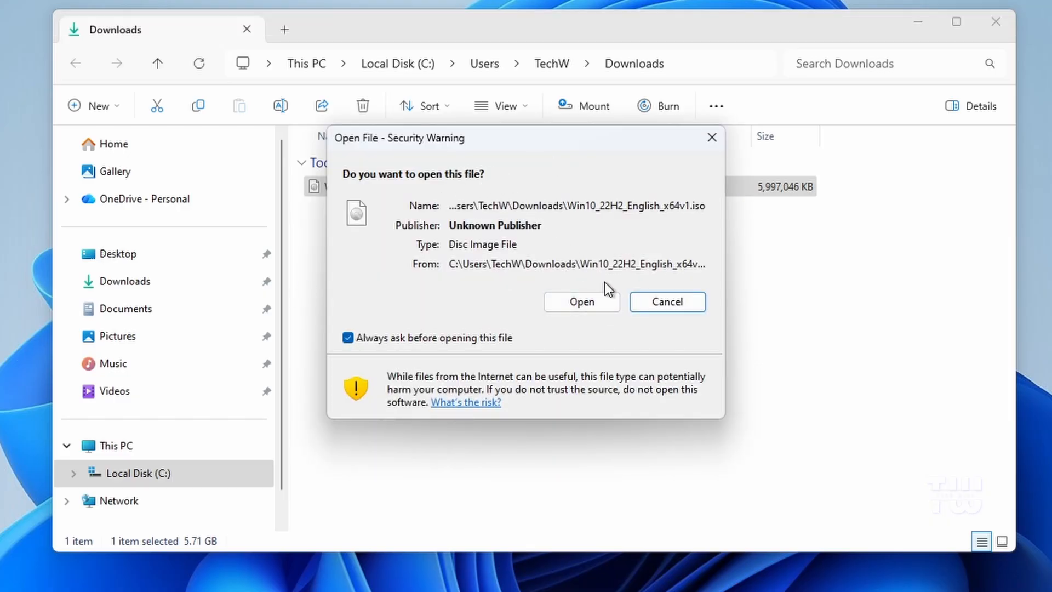
{"action": "left_click", "coordinate": [583, 304]}
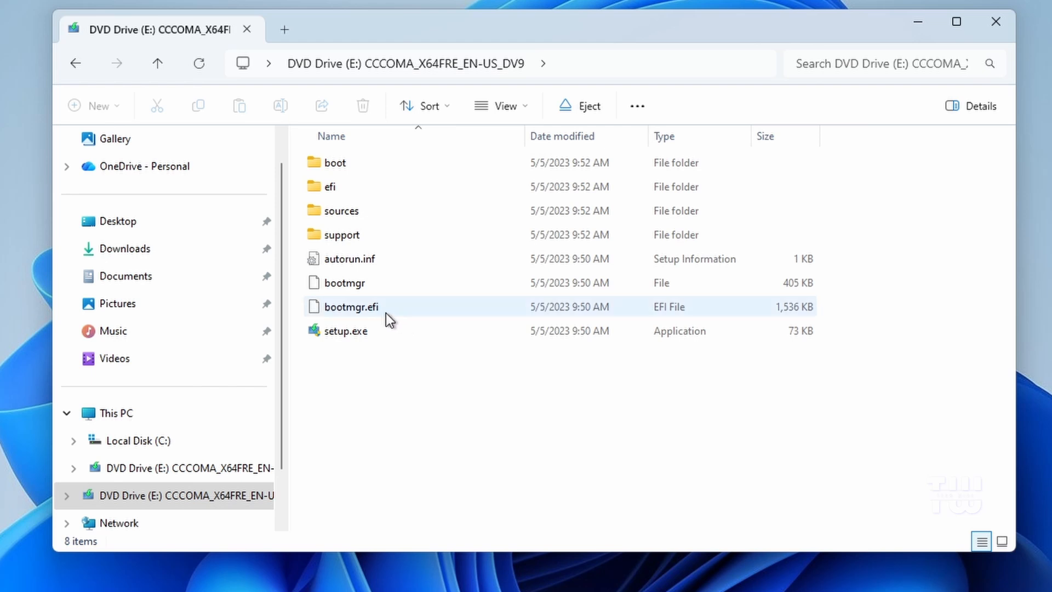
- Run setup.exe from the sources folder of the mounted disc and allow it to make changes to the device
{"action": "double_click", "coordinate": [377, 212]}
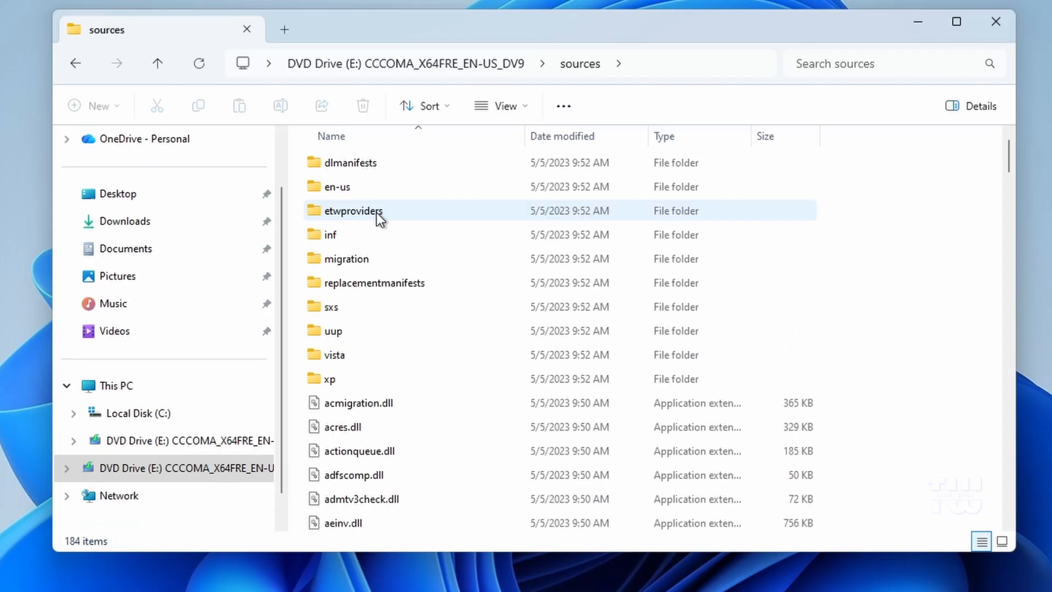
{"action": "scroll", "coordinate": [440, 284], "scroll_direction": "down", "scroll_amount": 2}
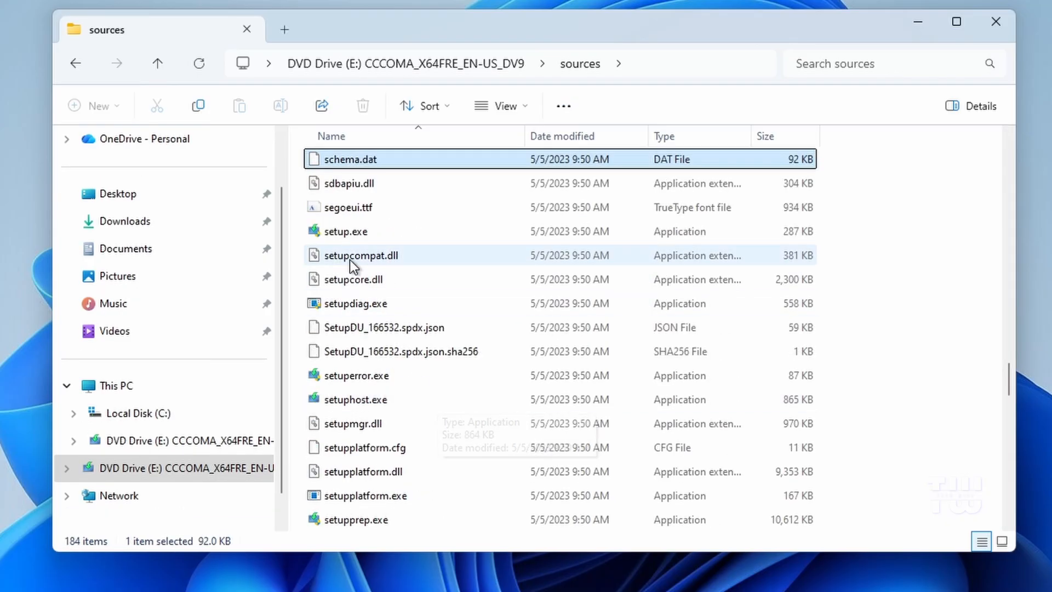
{"action": "left_click", "coordinate": [352, 232]}
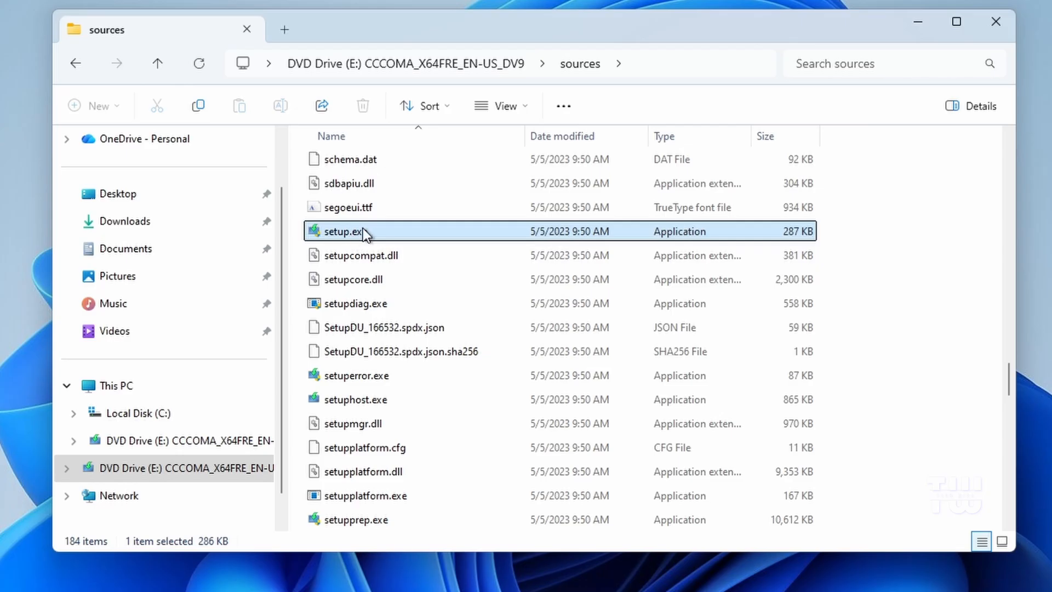
{"action": "double_click", "coordinate": [349, 232]}
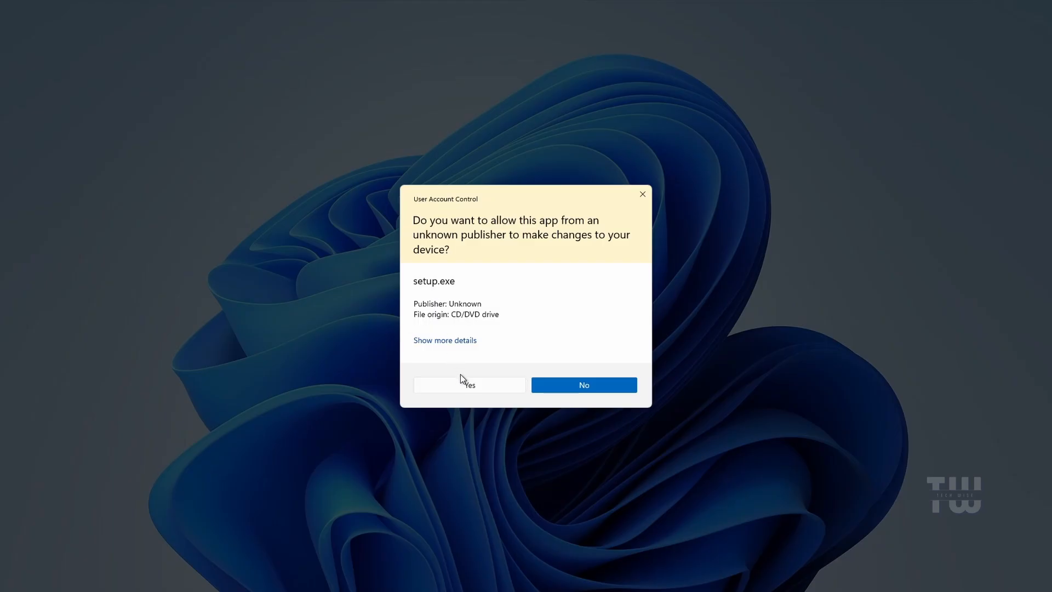
{"action": "left_click", "coordinate": [466, 383]}
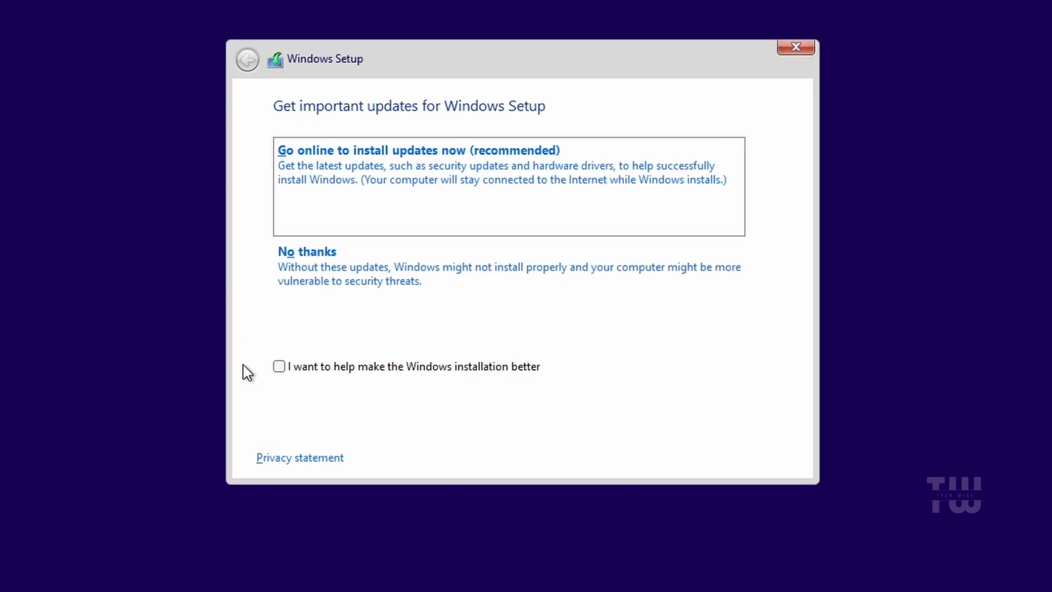
- Continue without setup updates or a product key and choose Windows 10 Home as the operating system to install
{"action": "left_click", "coordinate": [338, 289]}
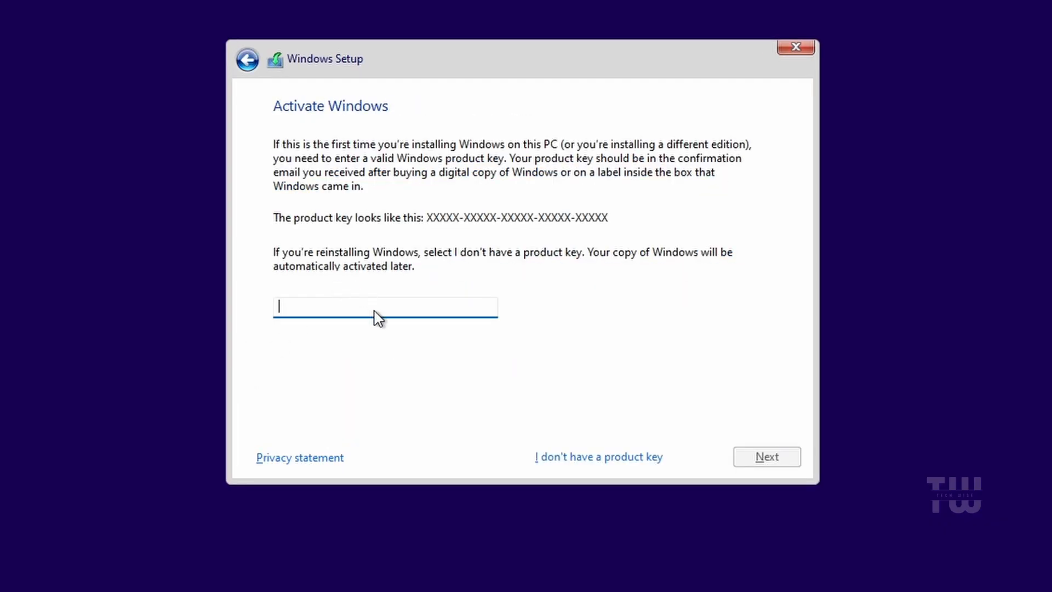
{"action": "left_click", "coordinate": [590, 459]}
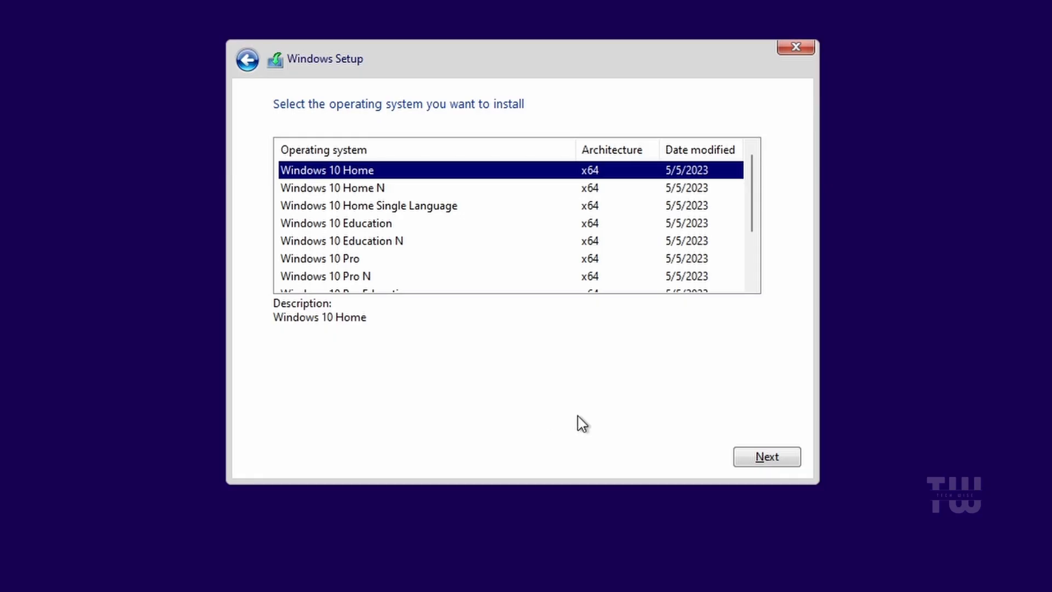
{"action": "left_click", "coordinate": [765, 457]}
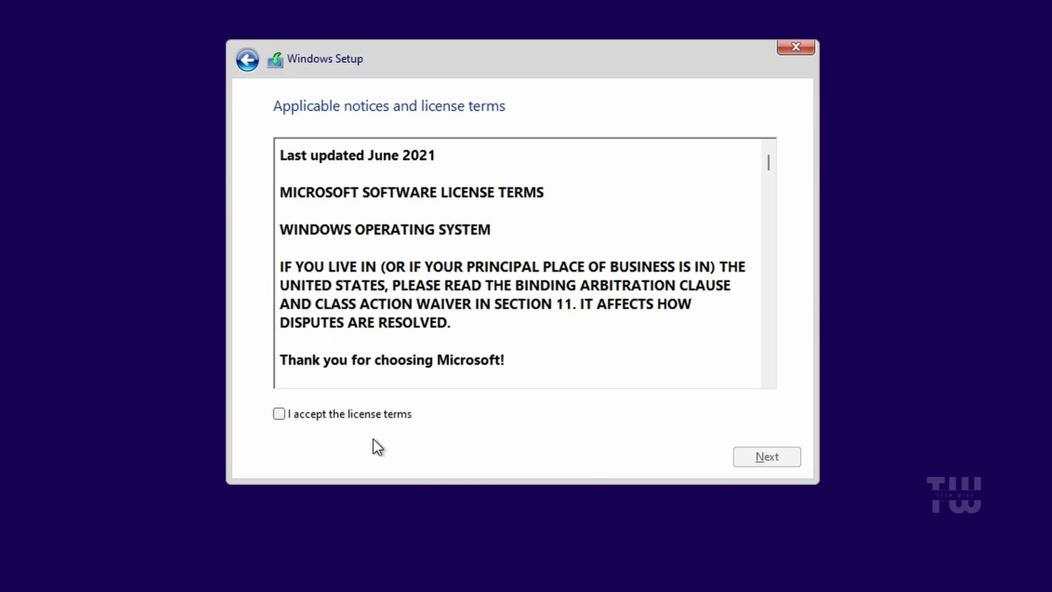
- Accept the license terms and choose the Custom: Install Windows only (advanced) installation type
{"action": "left_click", "coordinate": [353, 415]}
{"action": "left_click", "coordinate": [751, 457]}
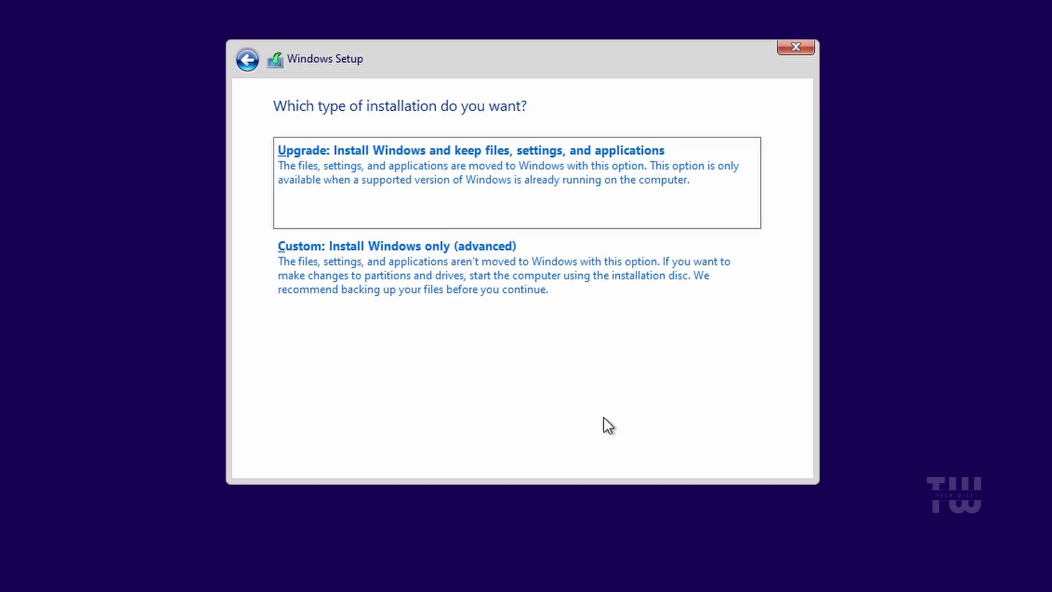
{"action": "left_click", "coordinate": [469, 292]}
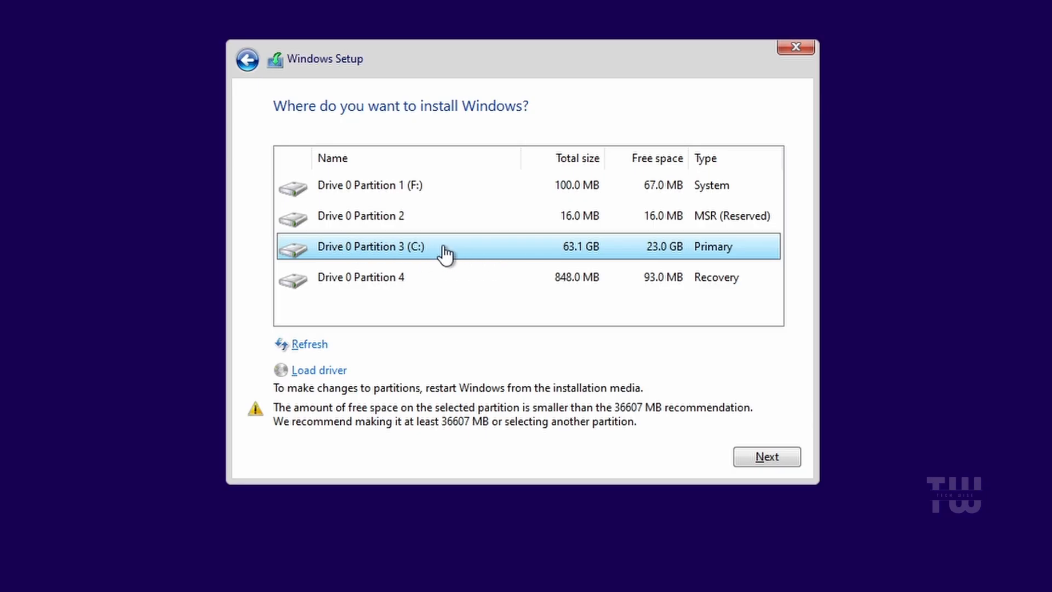
- Install Windows on Drive 0 Partition 3 (C:) and agree to moving the existing Windows files to Windows.old
{"action": "left_click", "coordinate": [759, 457]}
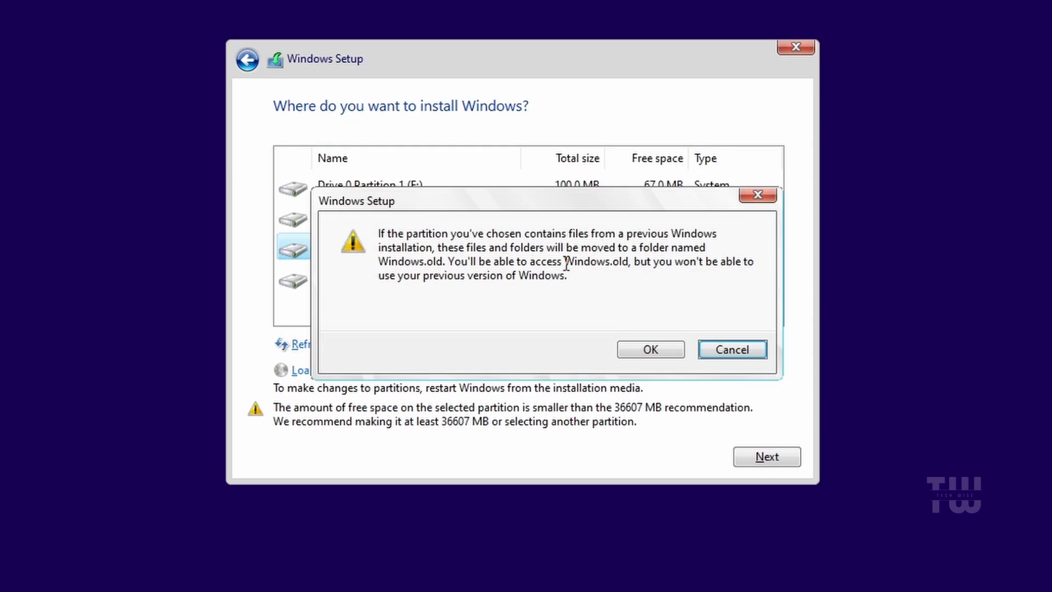
{"action": "left_click_drag", "start_coordinate": [566, 264], "coordinate": [633, 264]}
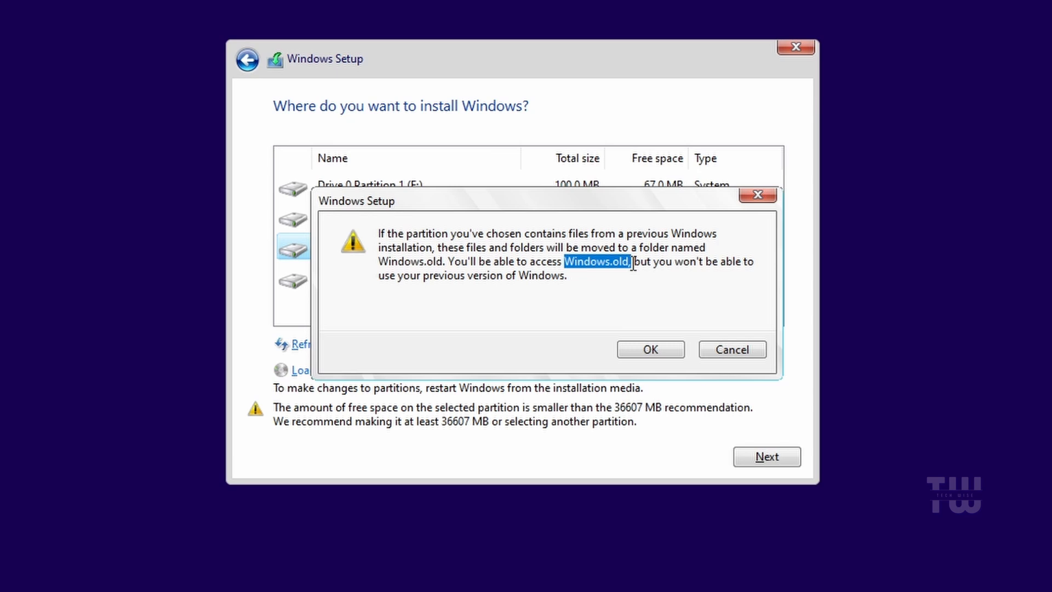
{"action": "left_click", "coordinate": [647, 355]}
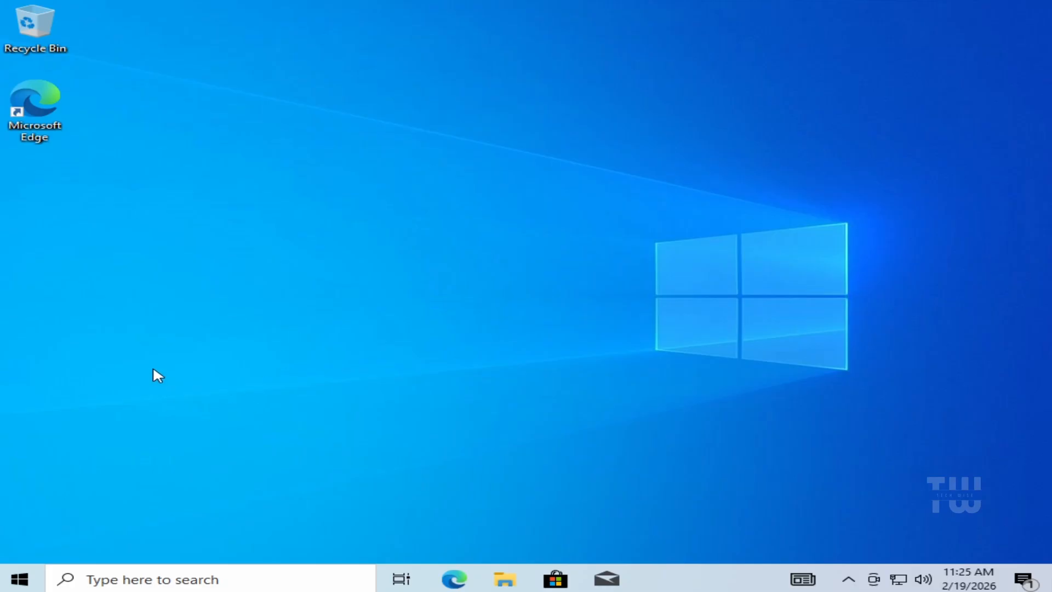
- Open the Windows.old folder on Local Disk (C:) in File Explorer
{"action": "left_click", "coordinate": [505, 575]}
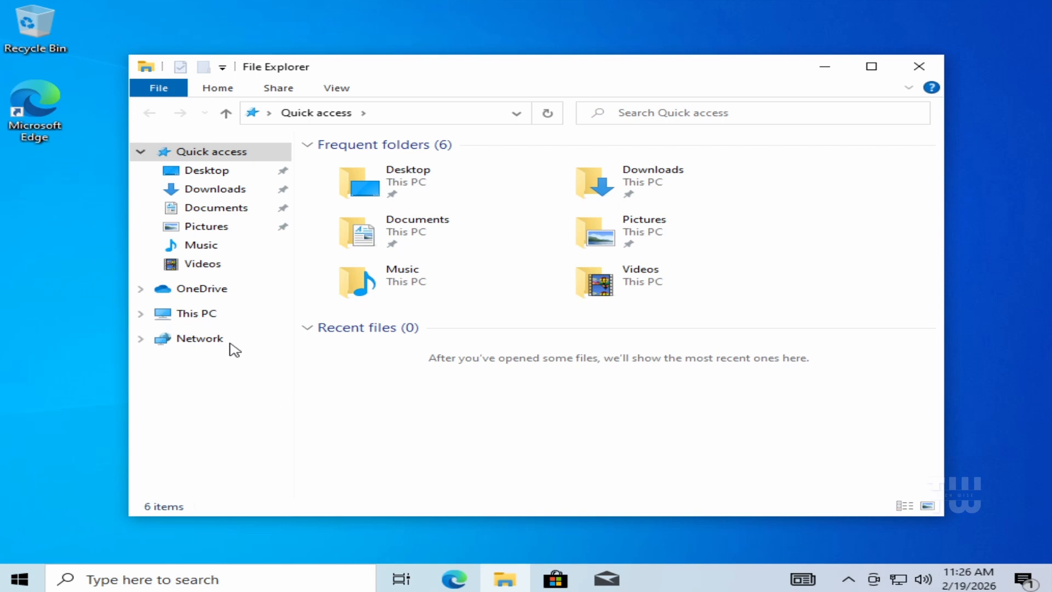
{"action": "left_click", "coordinate": [195, 319]}
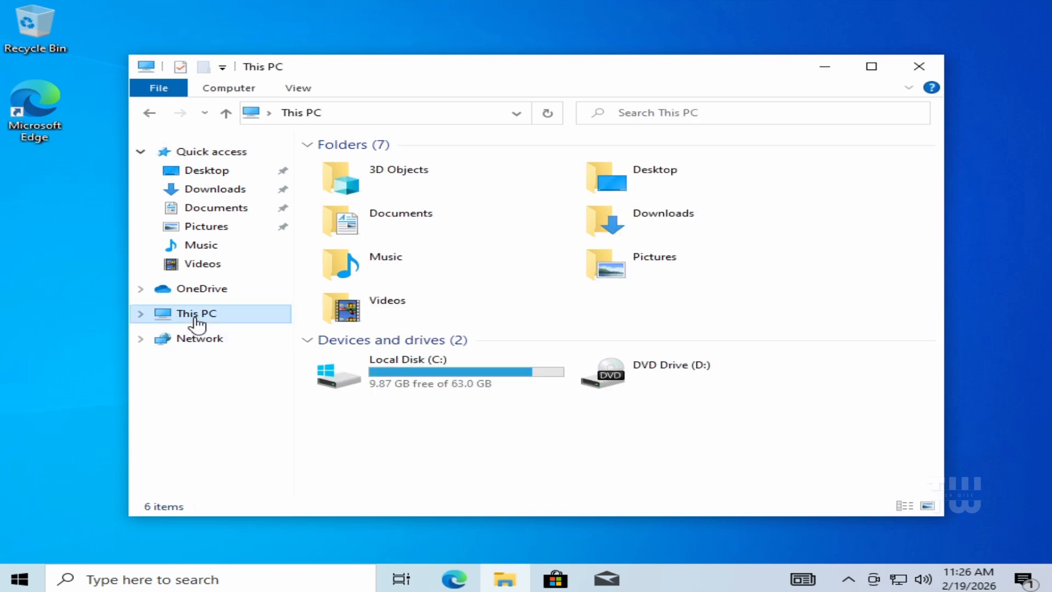
{"action": "double_click", "coordinate": [453, 387]}
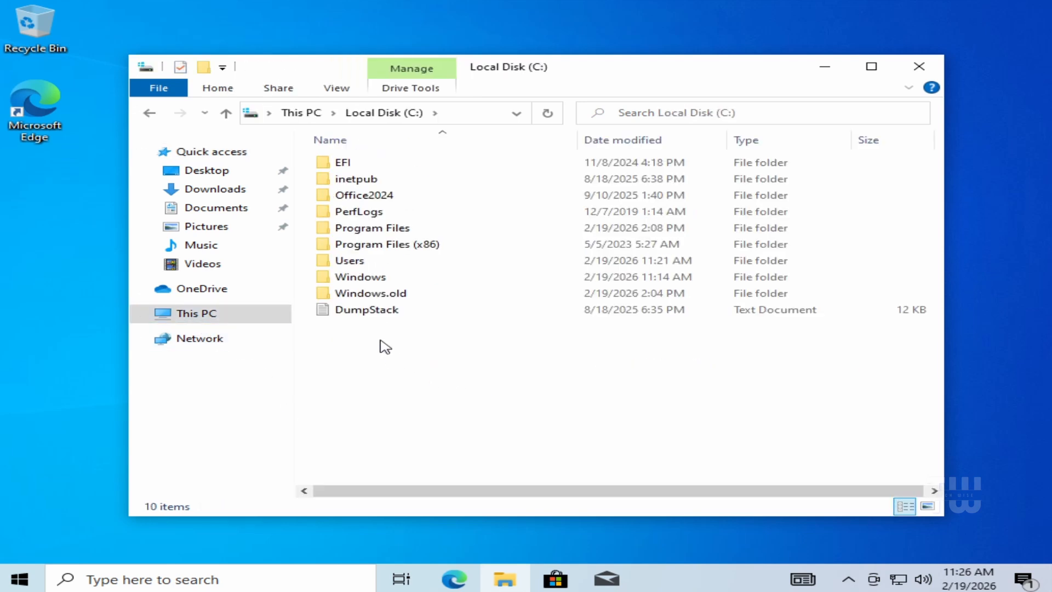
{"action": "left_click", "coordinate": [407, 296]}
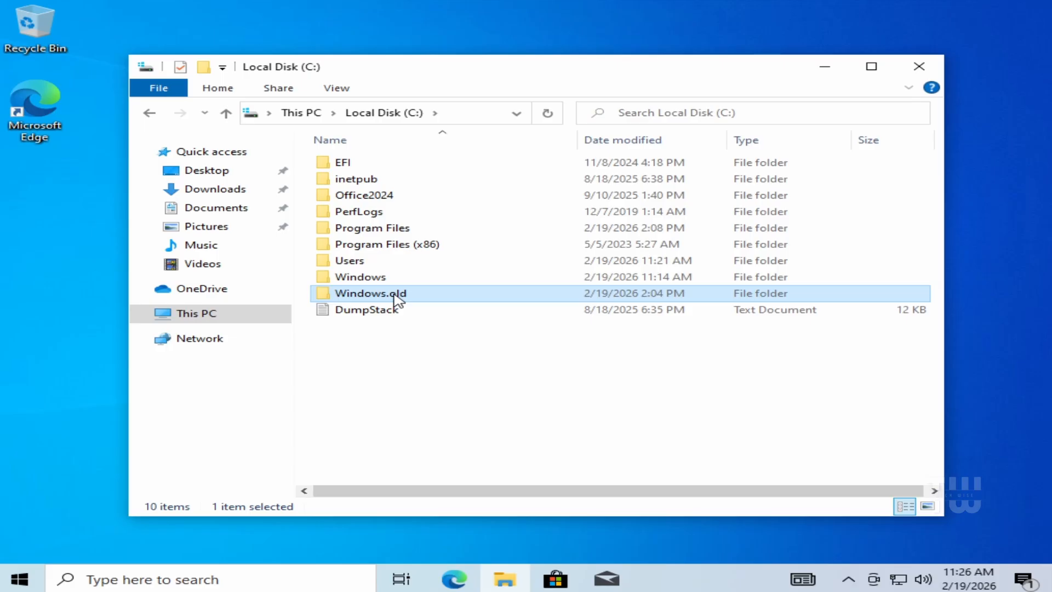
{"action": "double_click", "coordinate": [398, 300]}
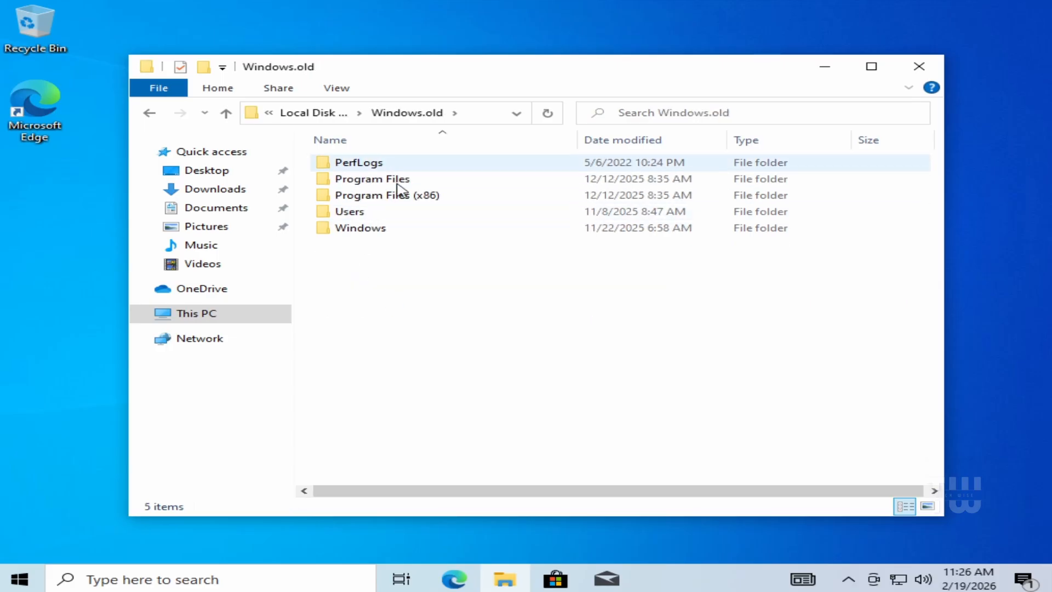
- Check the previous user's Downloads folder under Users in Windows.old, and return to Windows.old
{"action": "double_click", "coordinate": [369, 213]}
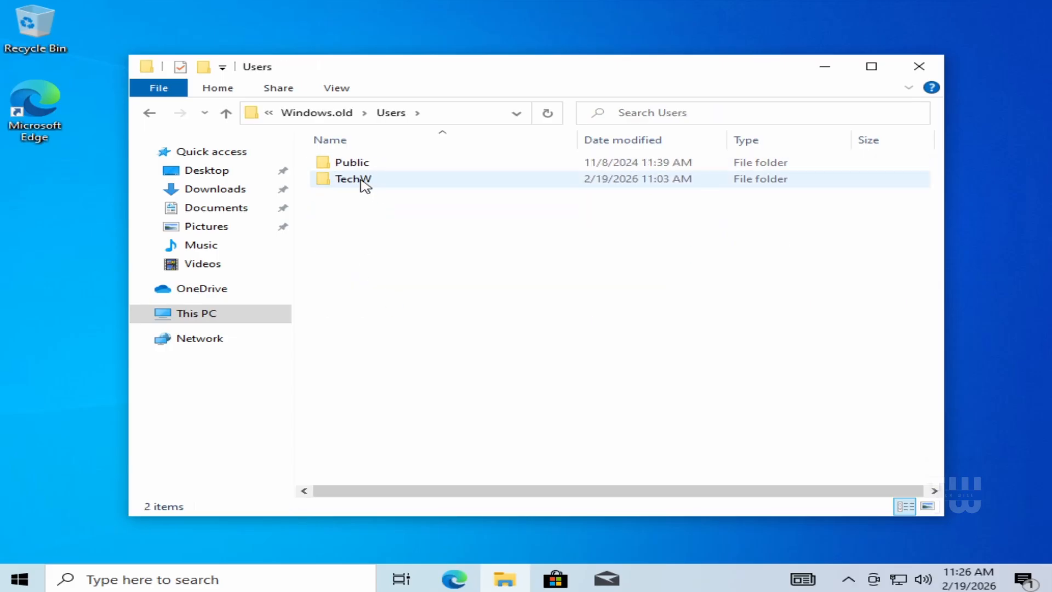
{"action": "double_click", "coordinate": [364, 186]}
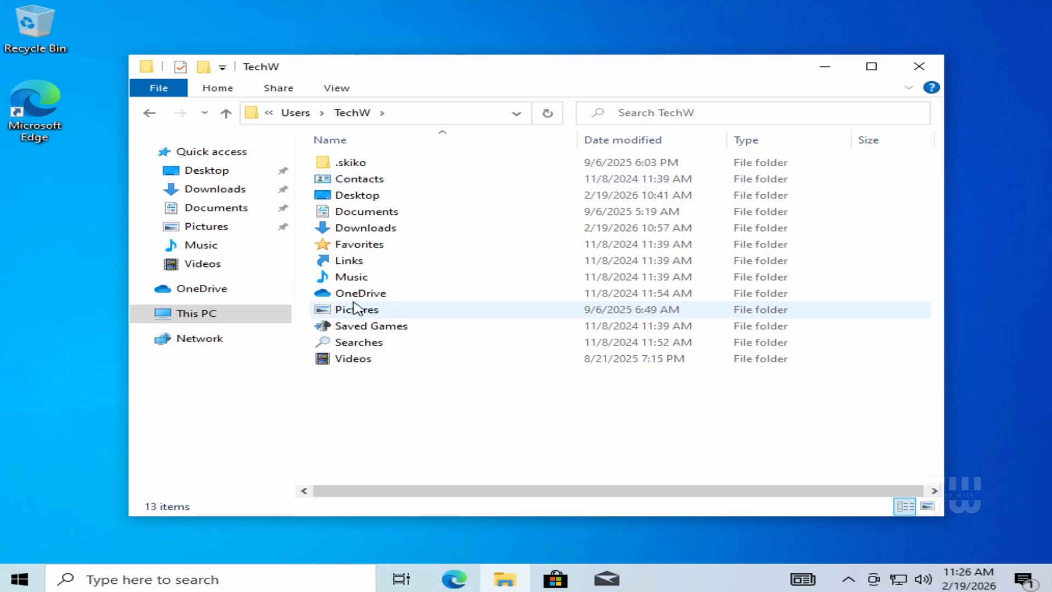
{"action": "left_click", "coordinate": [371, 229]}
{"action": "double_click", "coordinate": [371, 229]}
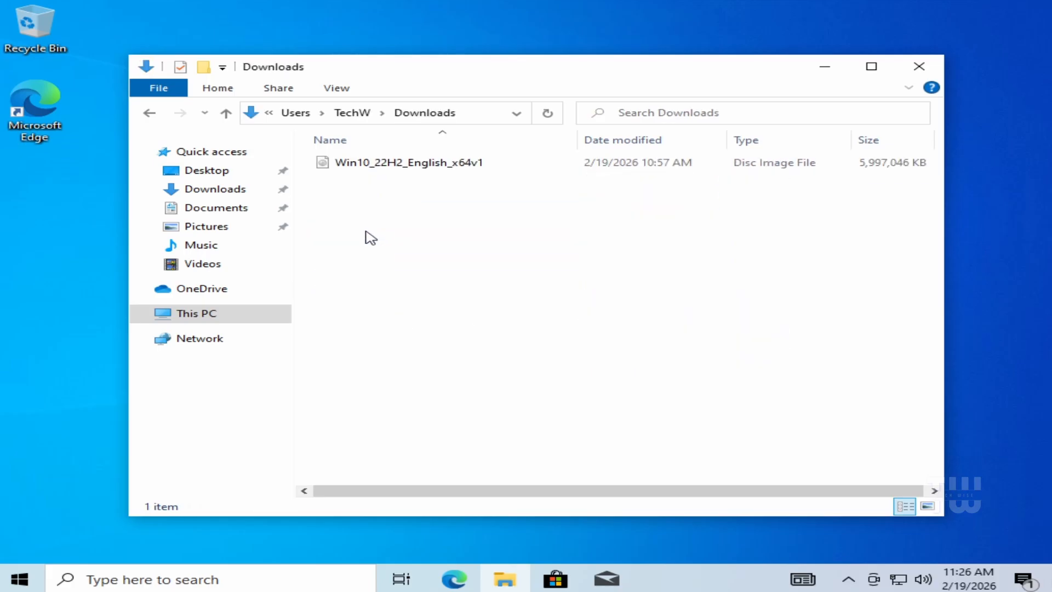
{"action": "left_click", "coordinate": [230, 112]}
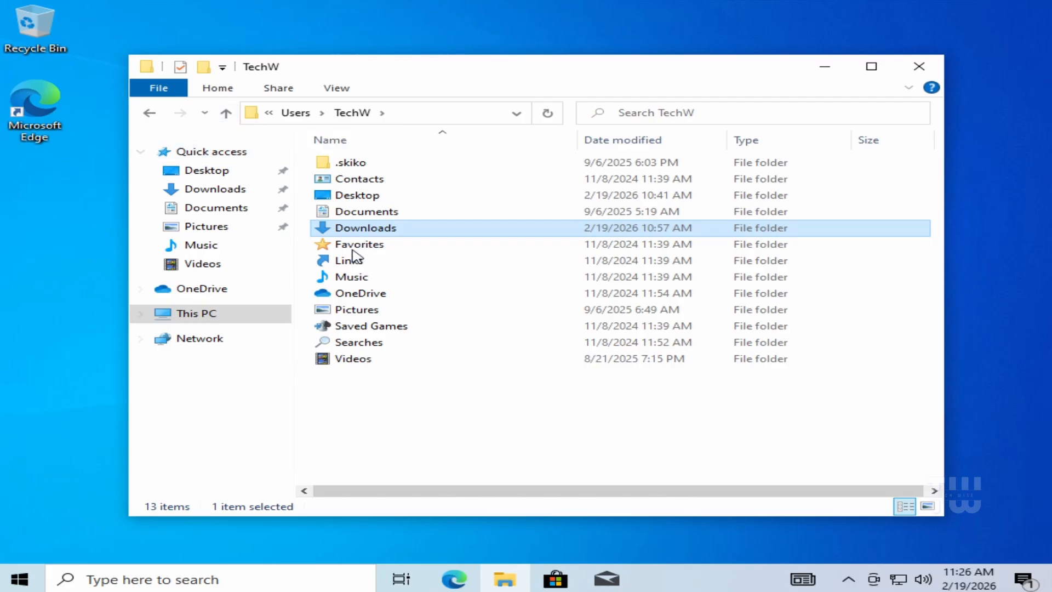
{"action": "left_click", "coordinate": [230, 113]}
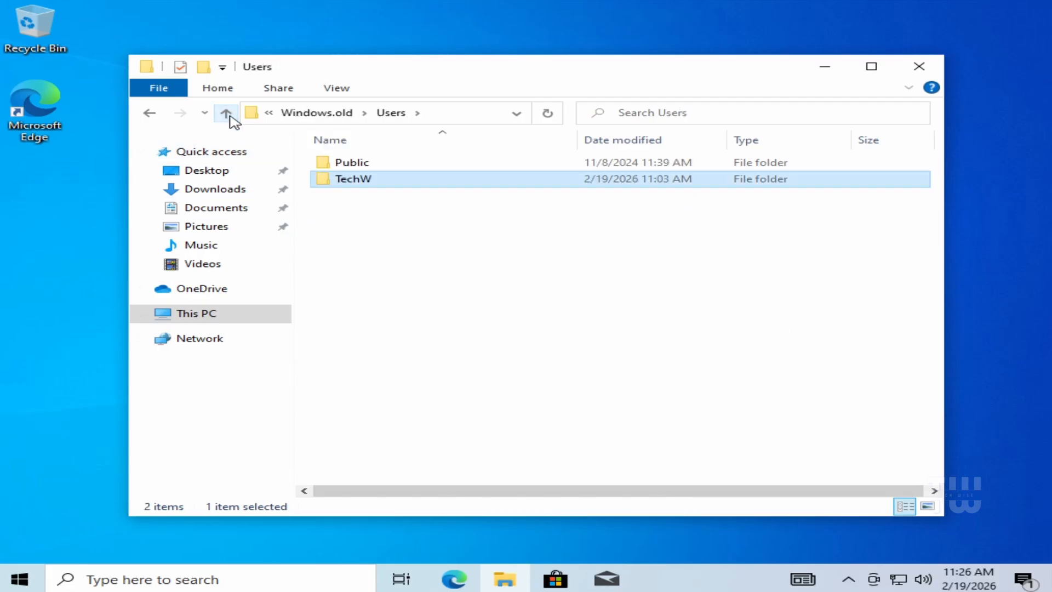
{"action": "left_click", "coordinate": [226, 112]}
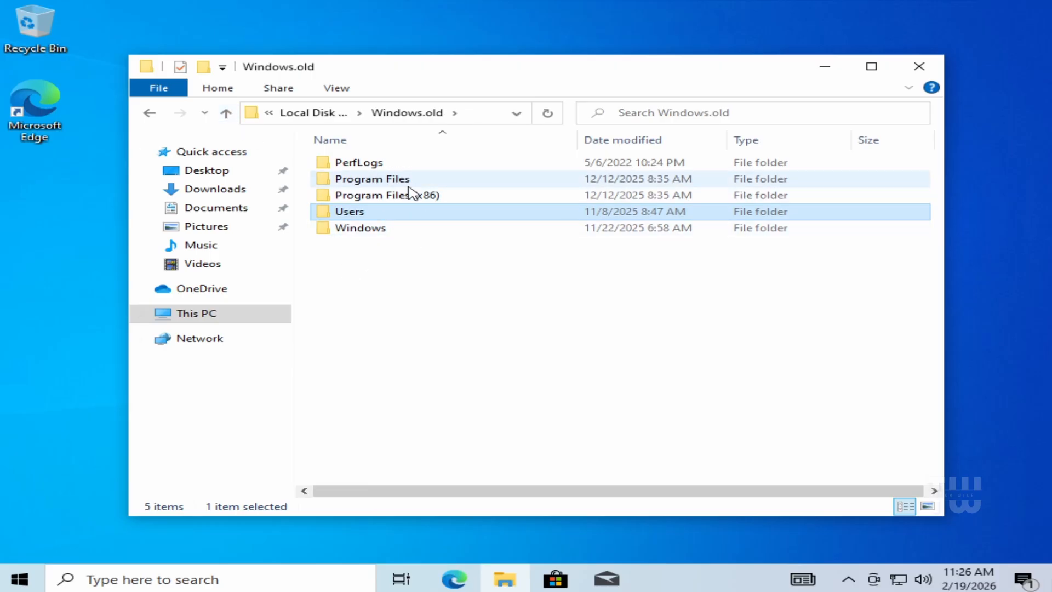
- Check the Google folder under Program Files (x86) in Windows.old, and return to Windows.old
{"action": "double_click", "coordinate": [389, 197]}
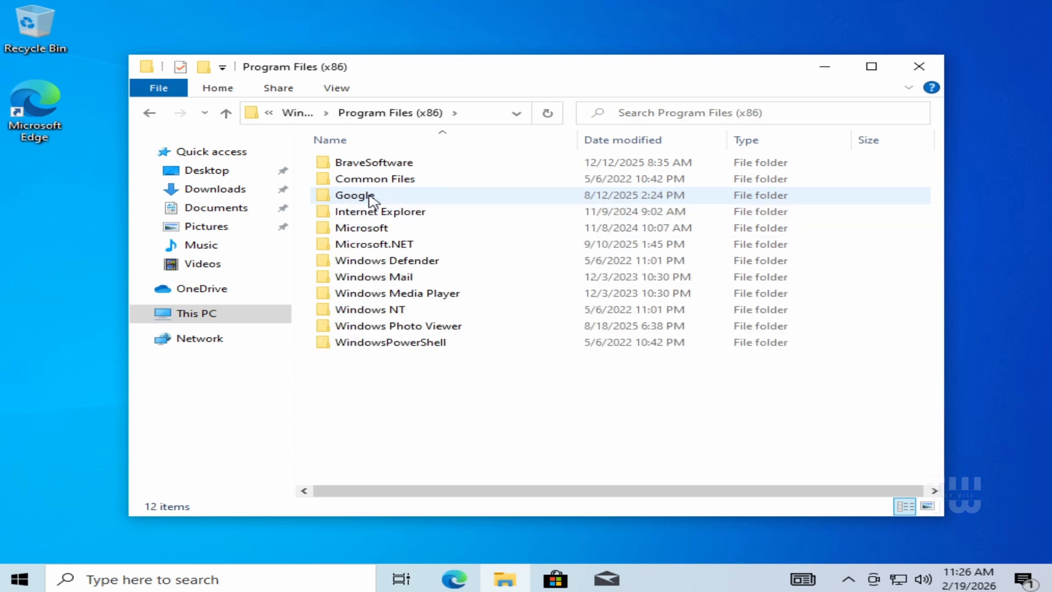
{"action": "double_click", "coordinate": [370, 199]}
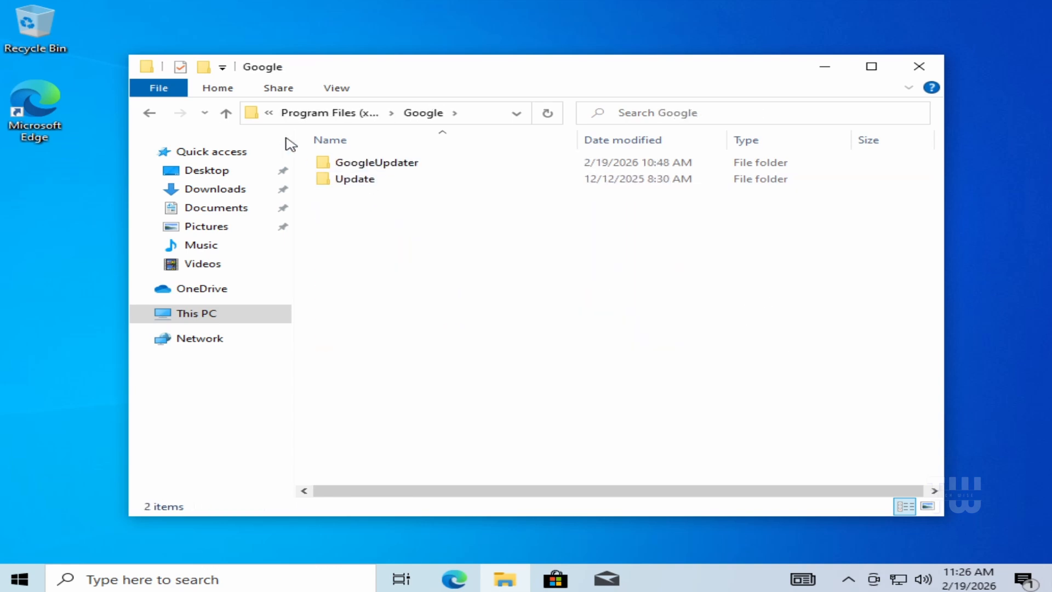
{"action": "left_click", "coordinate": [227, 114]}
{"action": "left_click", "coordinate": [228, 115]}
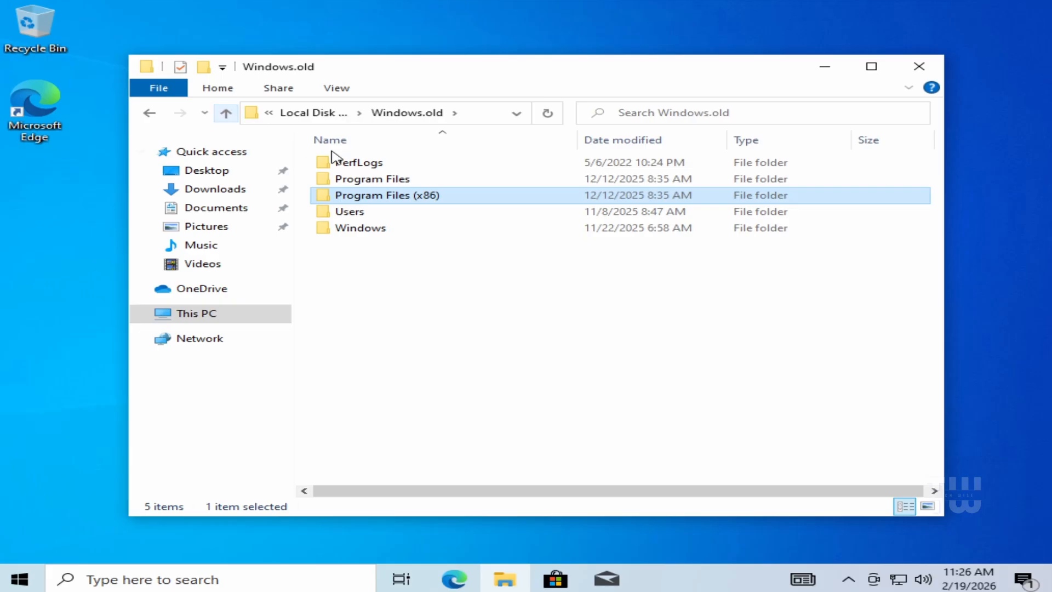
- Launch the old chrome application from Program Files\Google\Chrome\Application inside Windows.old
{"action": "left_click", "coordinate": [393, 183]}
{"action": "double_click", "coordinate": [393, 182]}
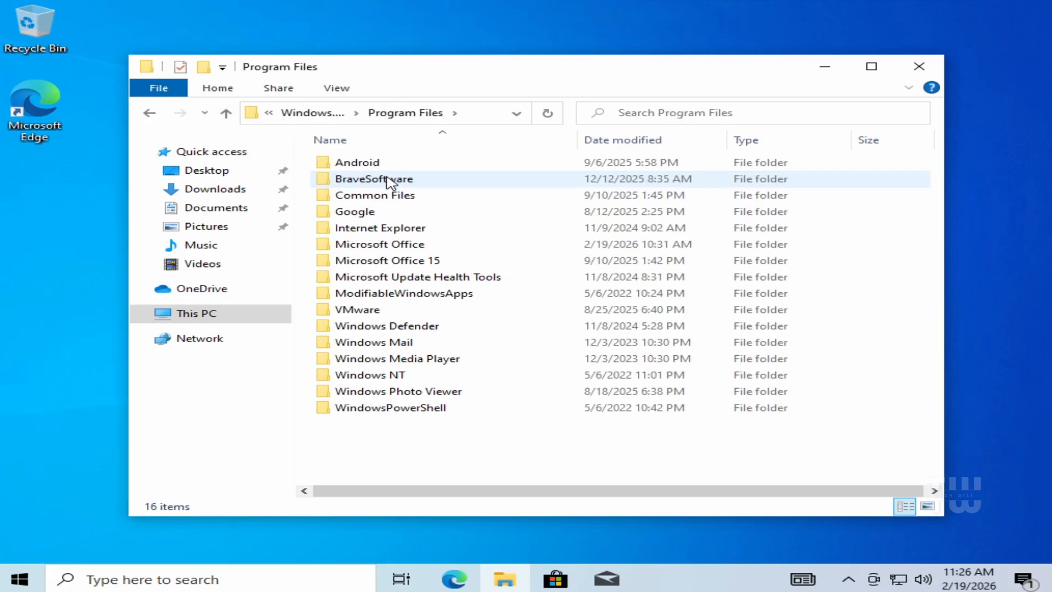
{"action": "double_click", "coordinate": [375, 212]}
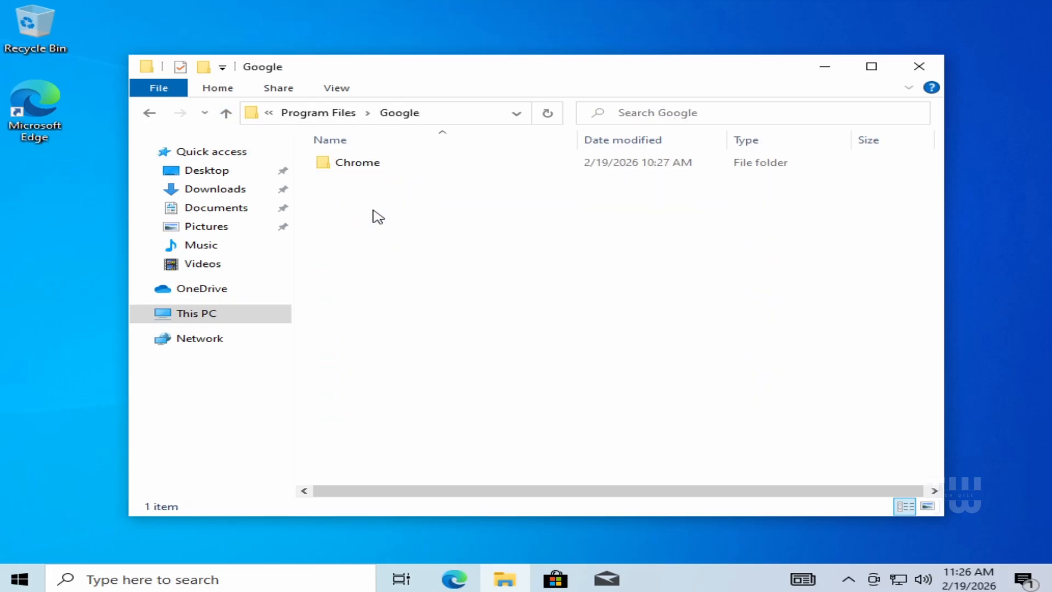
{"action": "double_click", "coordinate": [364, 167]}
{"action": "double_click", "coordinate": [364, 168]}
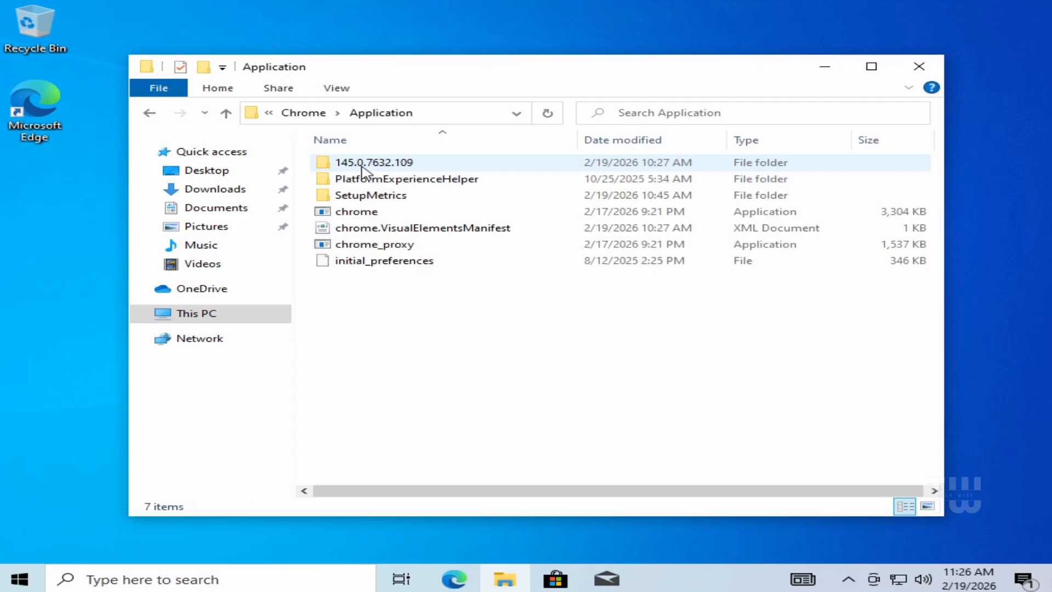
{"action": "left_click", "coordinate": [360, 212]}
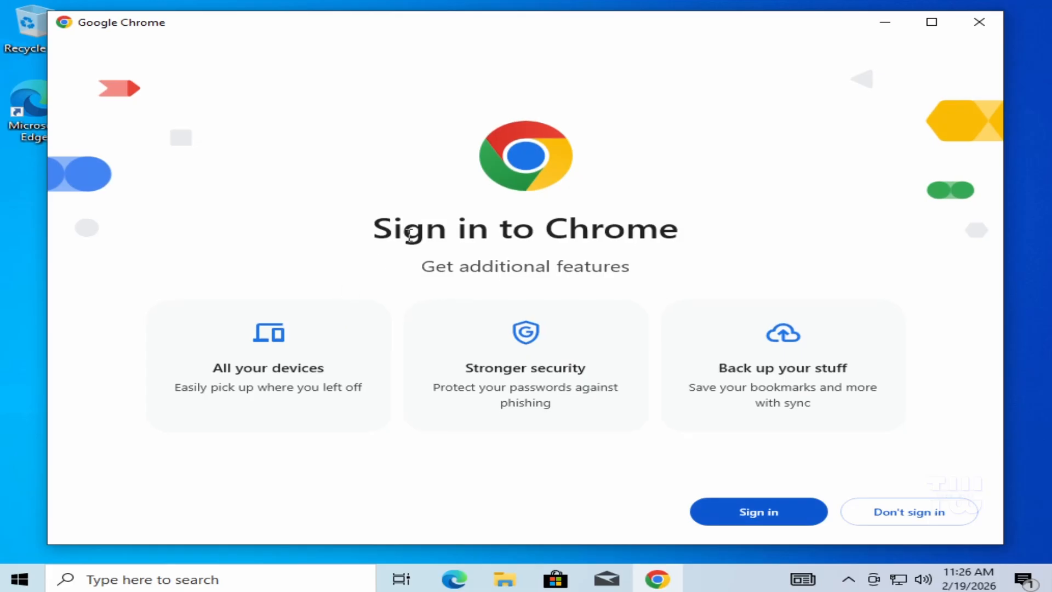
- Skip signing in to Chrome, and close the browser and the File Explorer window
{"action": "left_click", "coordinate": [852, 509]}
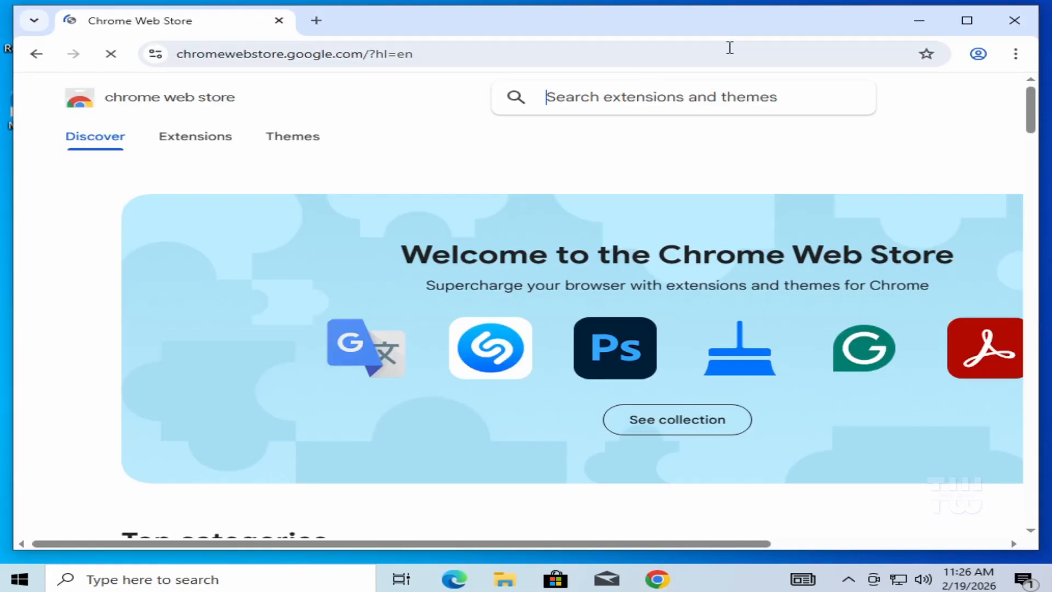
{"action": "left_click", "coordinate": [1016, 25]}
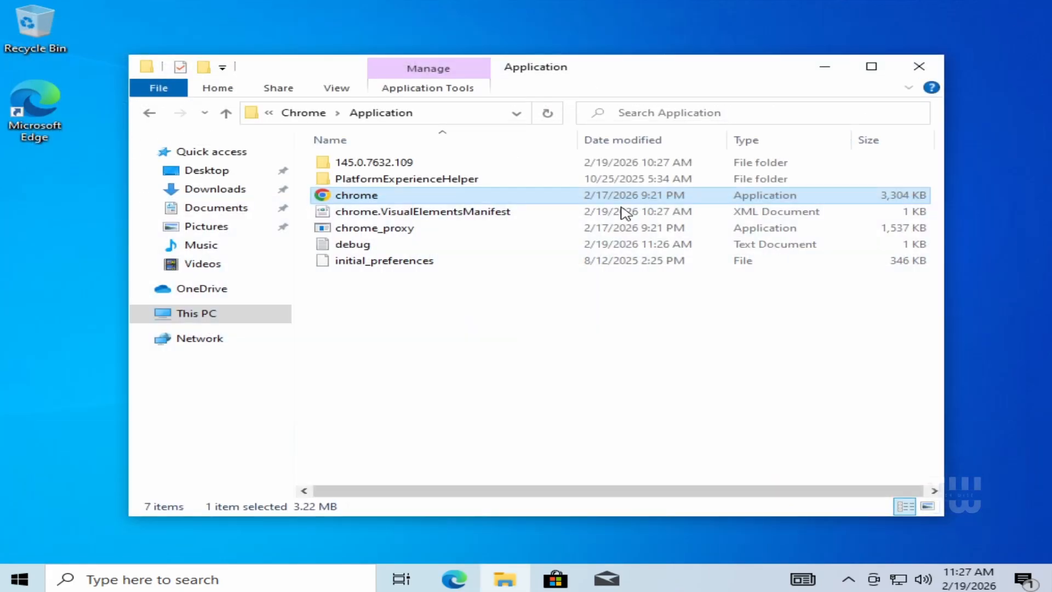
{"action": "left_click", "coordinate": [925, 64]}
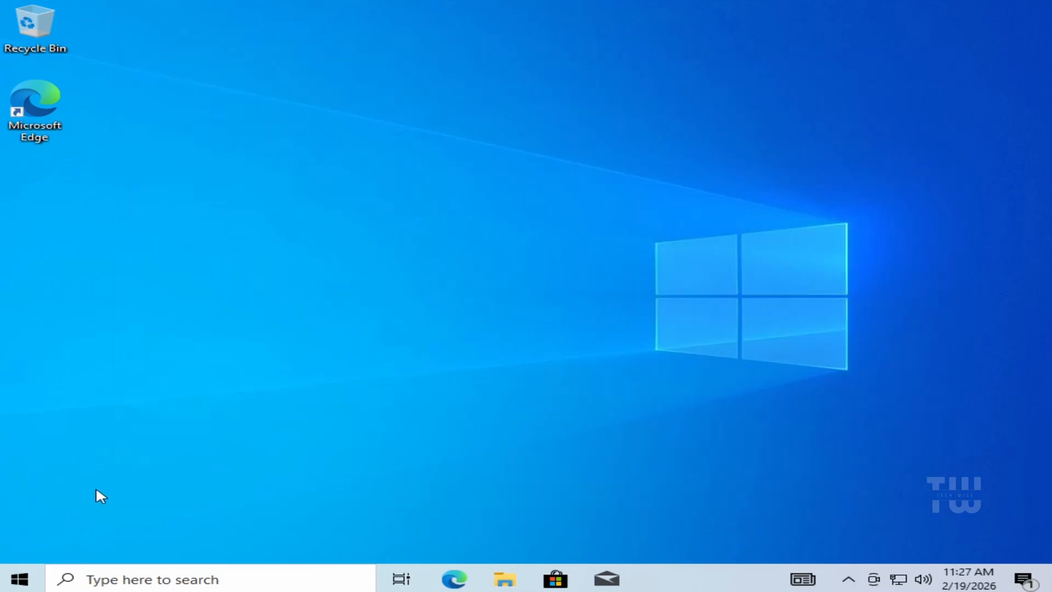
- Check the Windows edition and activation status under Update & Security in Settings, and close Settings
{"action": "left_click", "coordinate": [24, 576]}
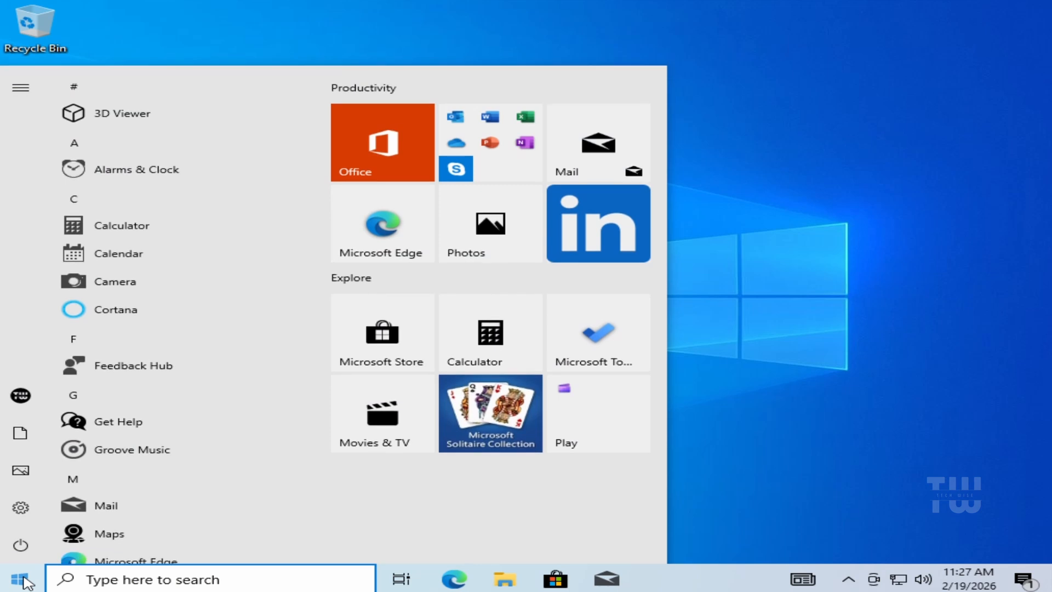
{"action": "left_click", "coordinate": [20, 512]}
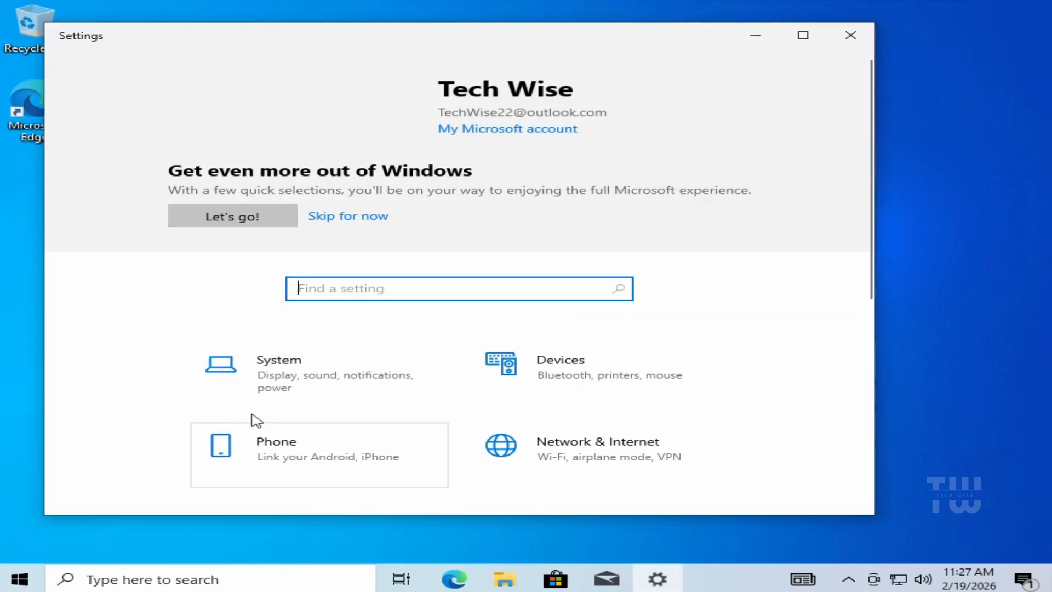
{"action": "scroll", "coordinate": [251, 417], "scroll_direction": "down", "scroll_amount": 5}
{"action": "scroll", "coordinate": [243, 414], "scroll_direction": "down", "scroll_amount": 1}
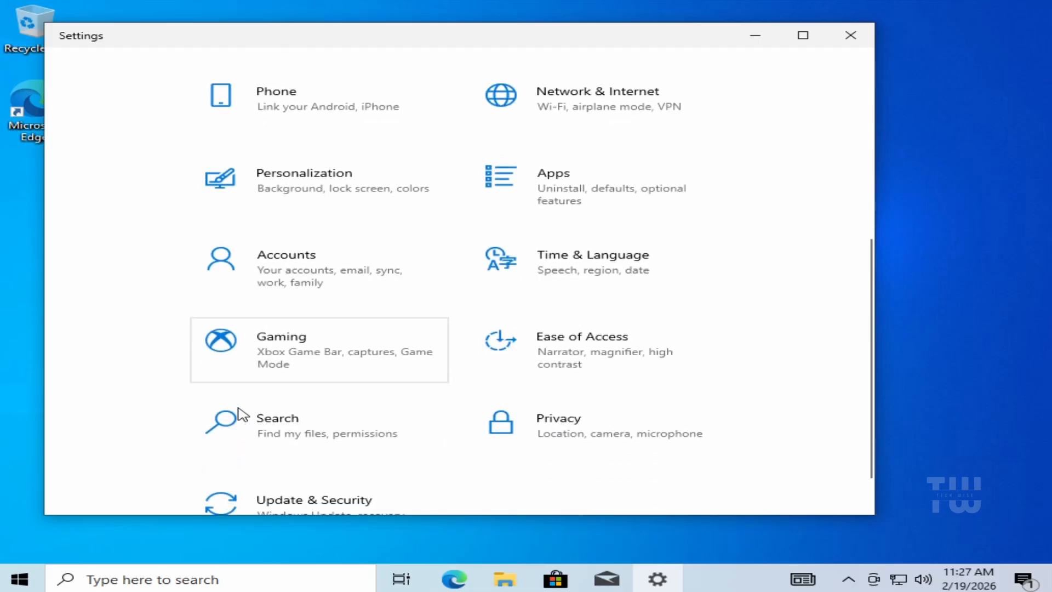
{"action": "scroll", "coordinate": [239, 415], "scroll_direction": "down", "scroll_amount": 1}
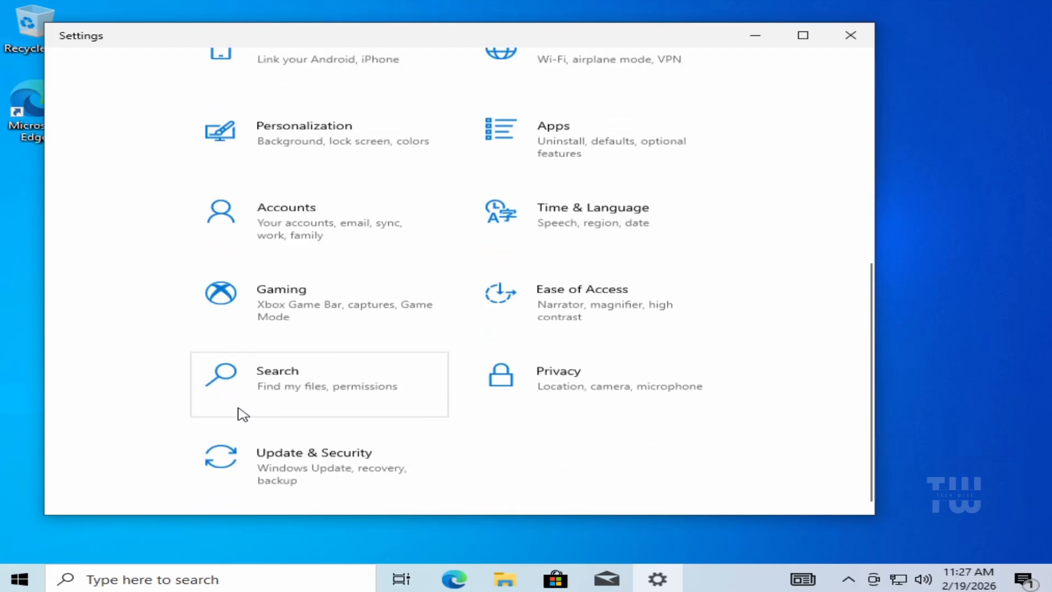
{"action": "left_click", "coordinate": [329, 471]}
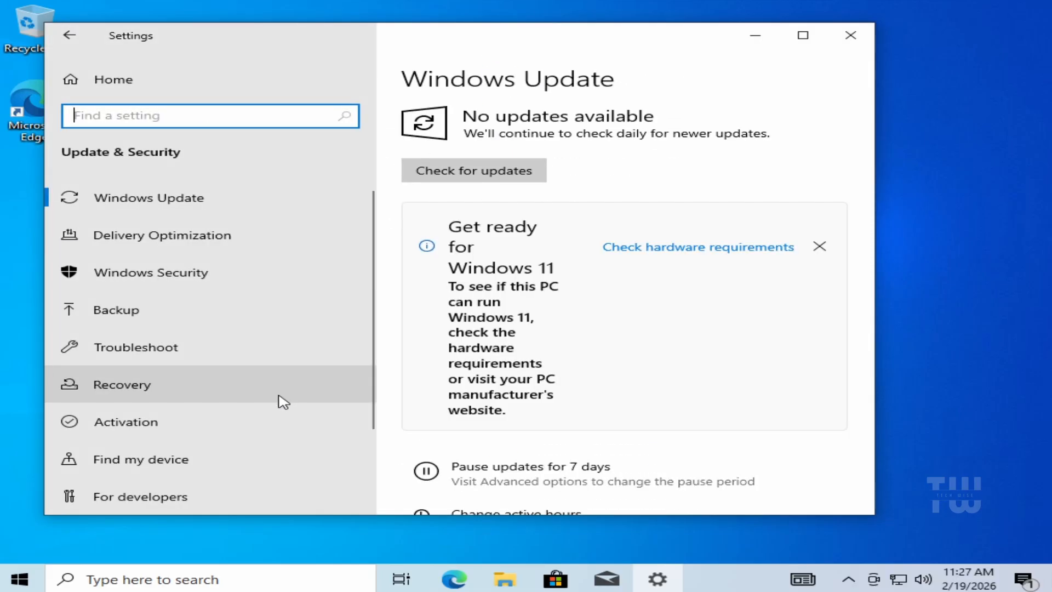
{"action": "left_click", "coordinate": [164, 425]}
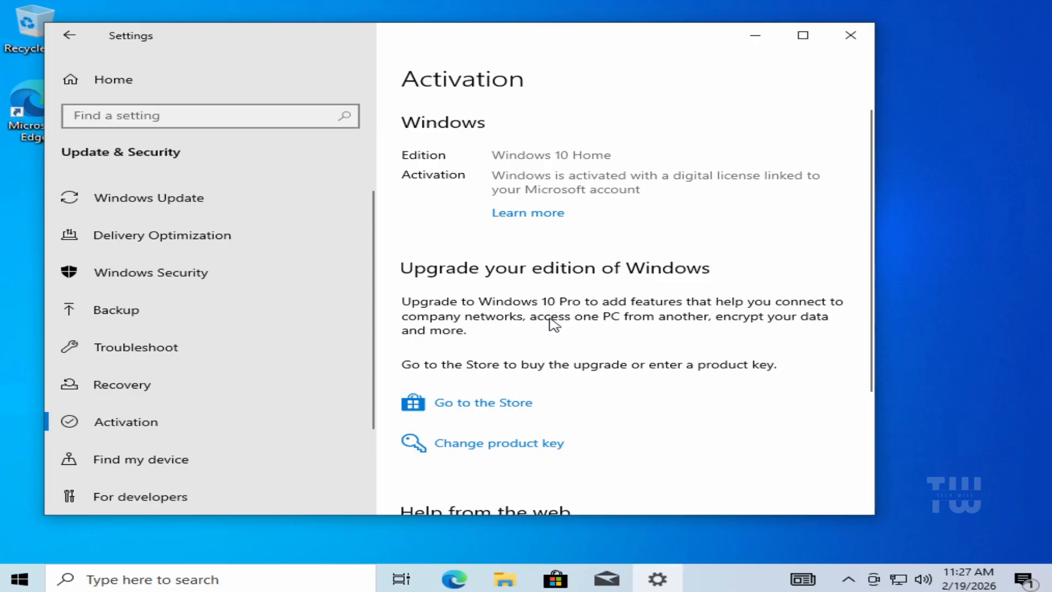
{"action": "left_click", "coordinate": [851, 35]}
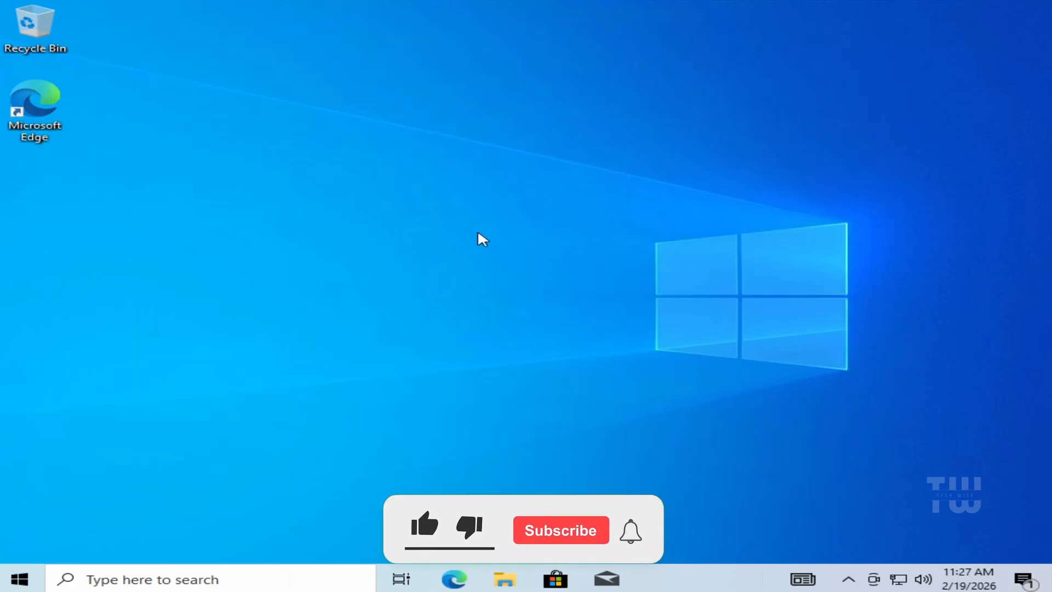